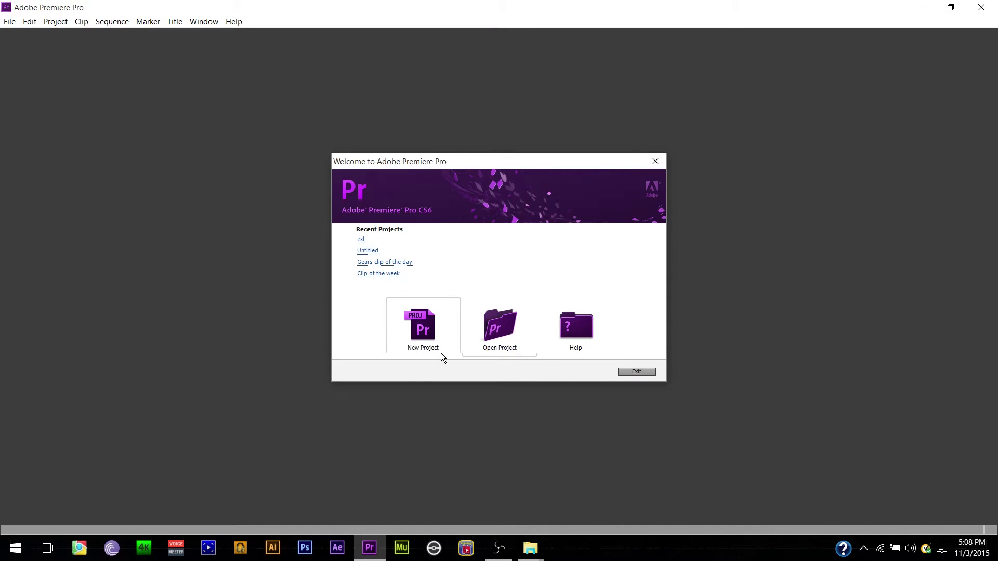
- Create a new project named 'Tutorial' and return to the Premiere window
left_click(418, 341)
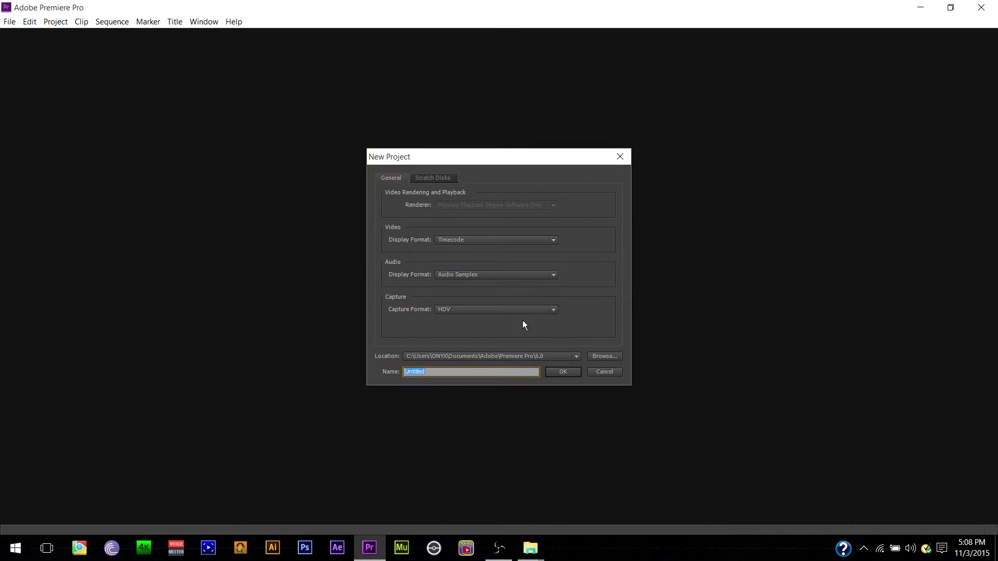
type("Tetoiral")
key("BackSpace")
type("rial")
key("Return")
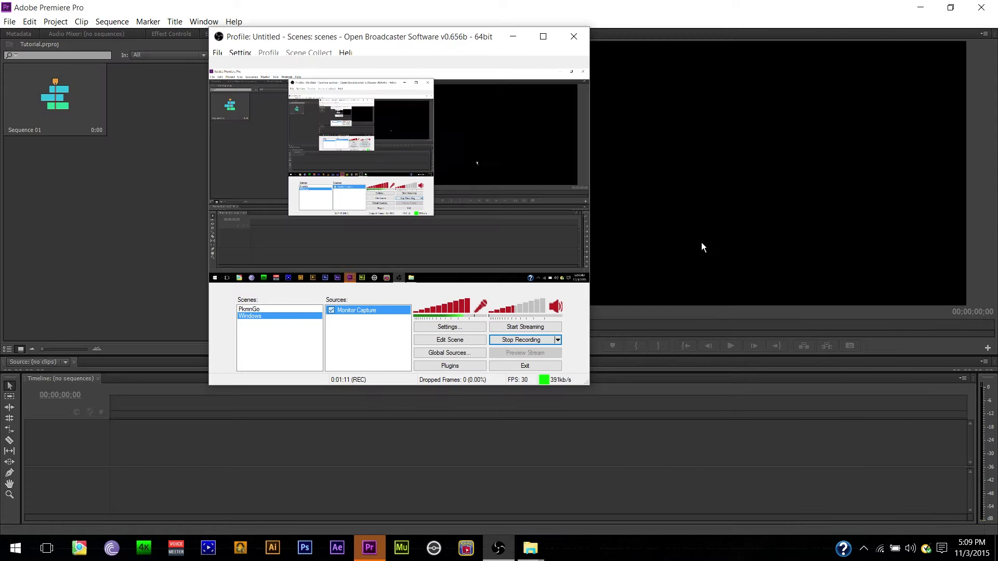
key("alt+Tab")
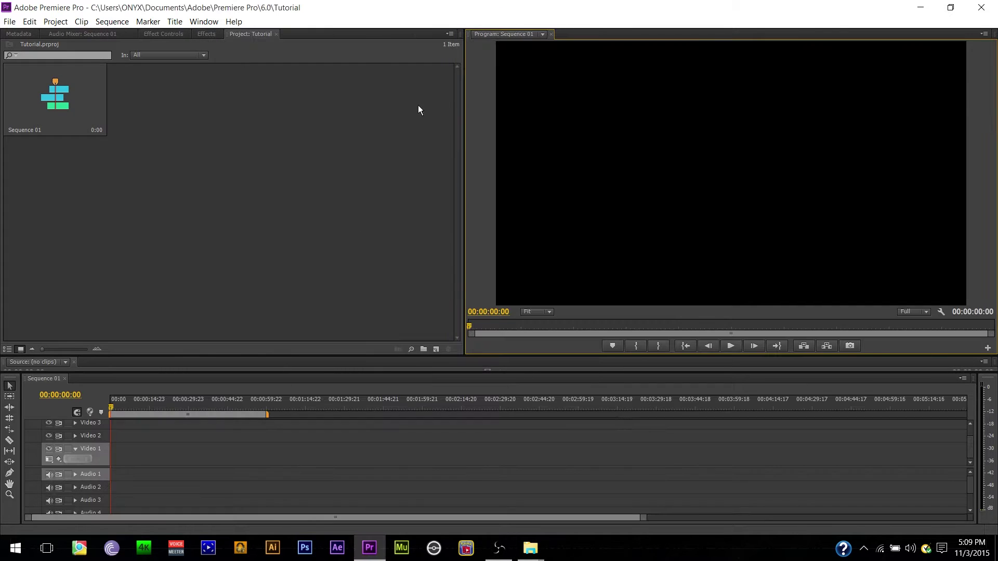
- Import the gameplay capture from the Videos folder into the Project panel, then close that window
left_click(530, 547)
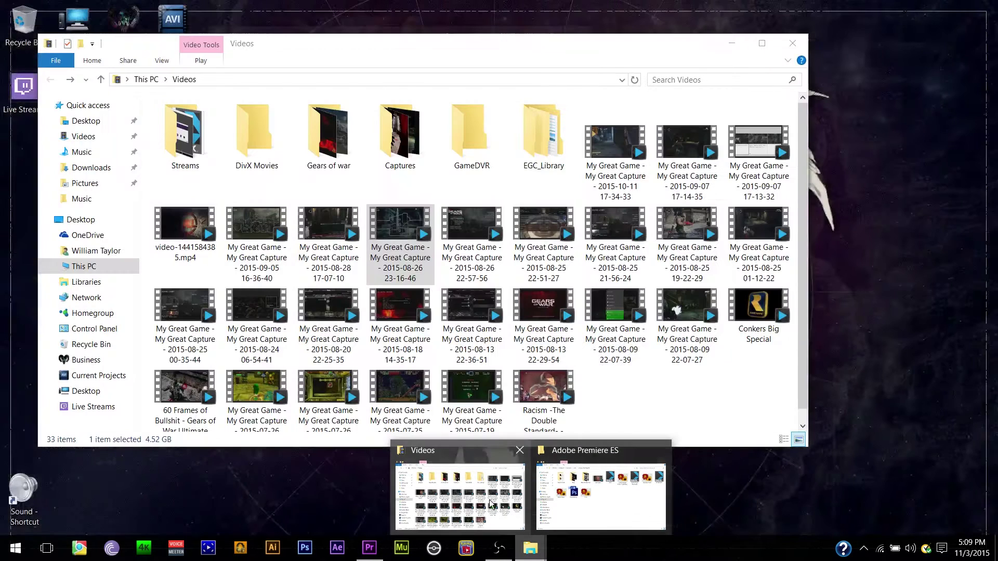
left_click(491, 507)
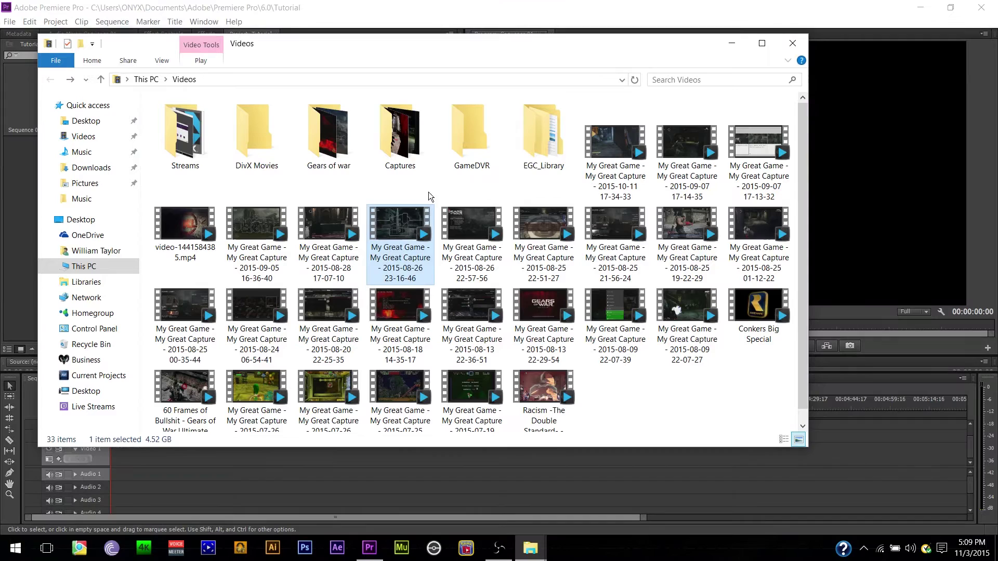
left_click_drag(415, 223, 28, 231)
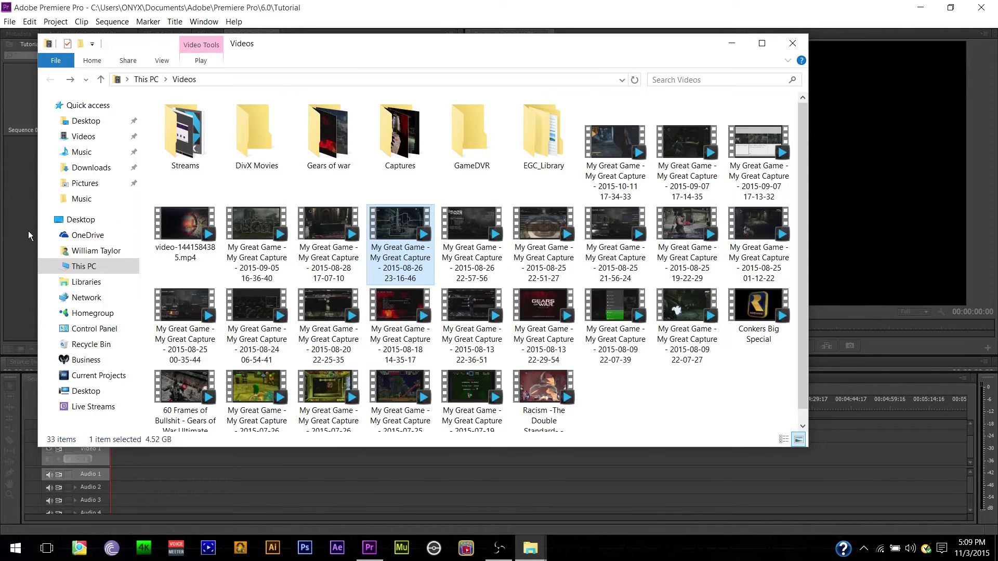
left_click(732, 43)
mouse_move(531, 548)
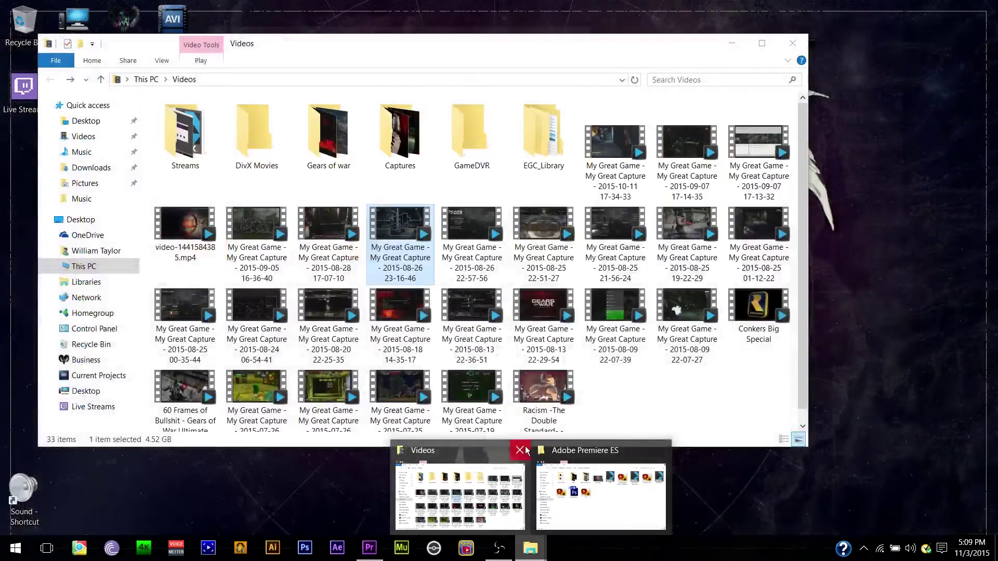
left_click(520, 450)
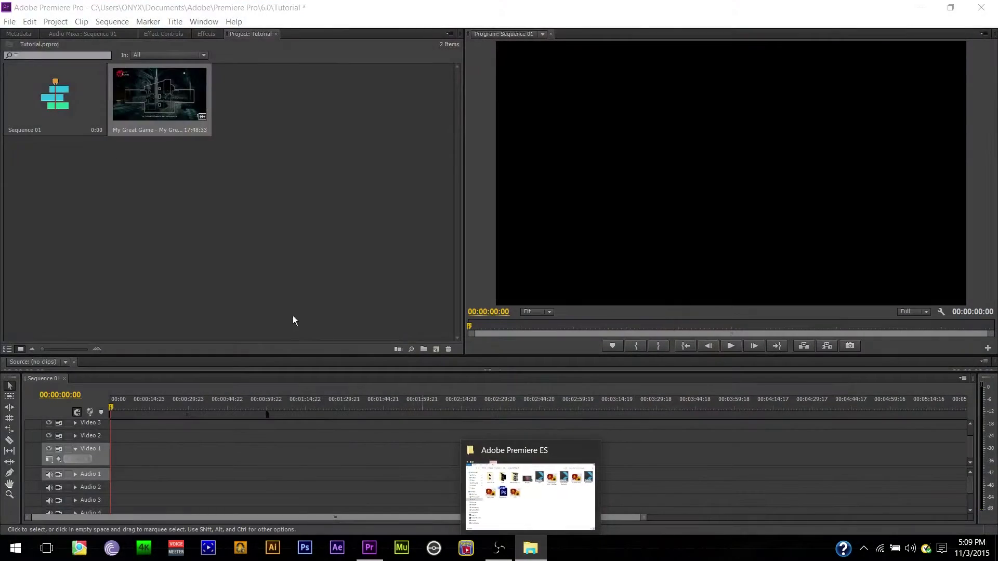
- Import Glitch Outro Premiere and Onyx Intro from the Adobe Premiere ES folder, then close Explorer
left_click(530, 549)
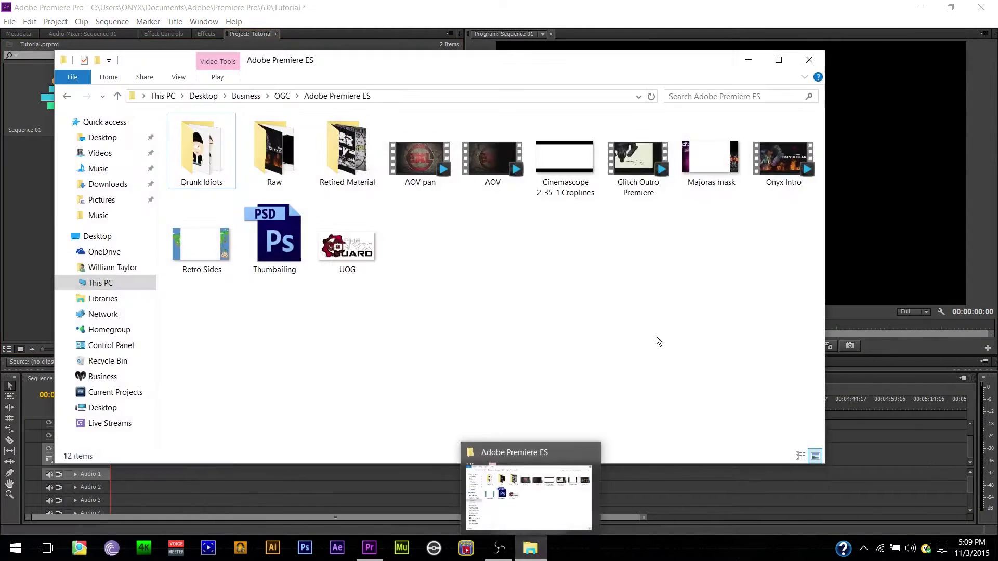
left_click(629, 170)
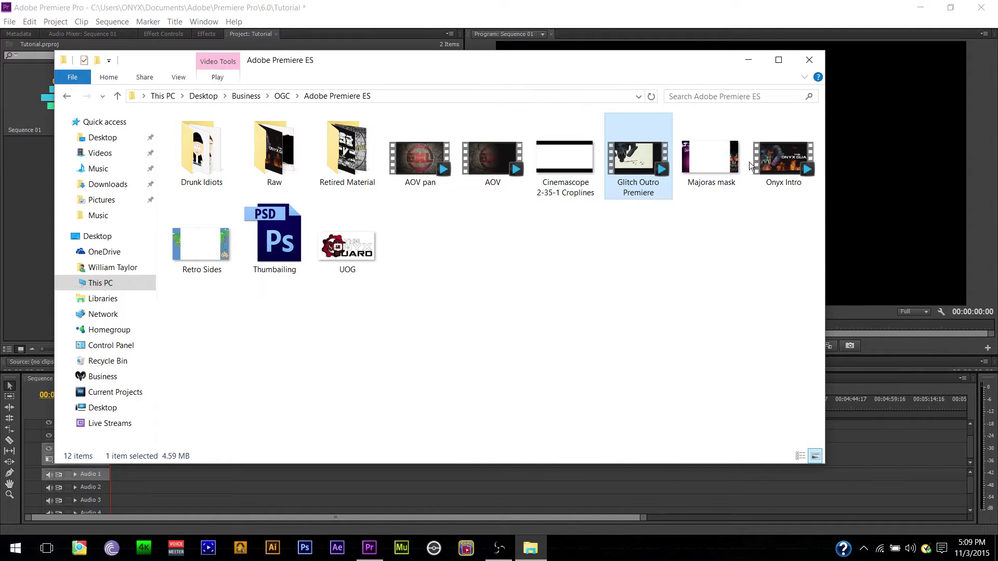
left_click(770, 165, "ctrl")
left_click_drag(770, 165, 33, 224)
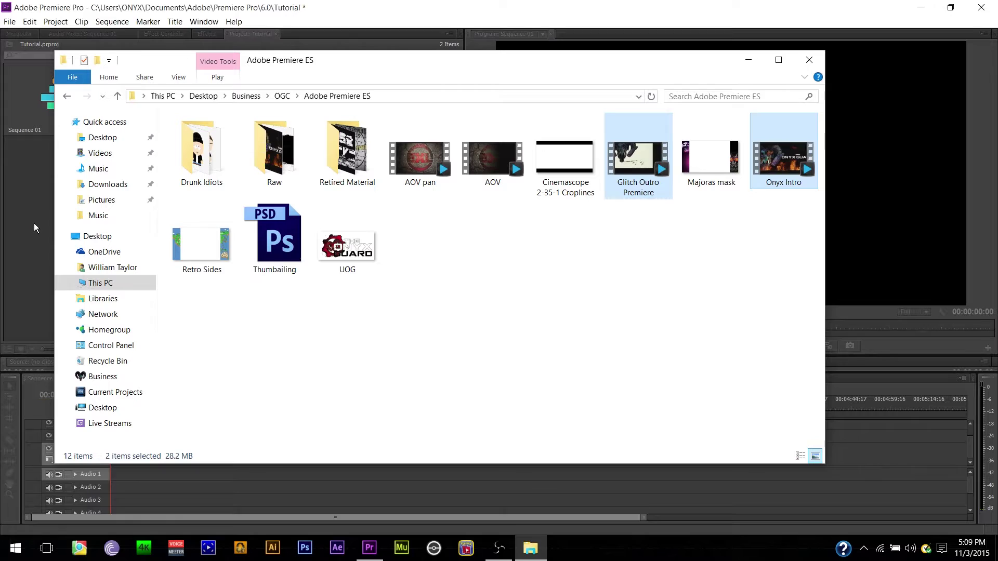
left_click(809, 60)
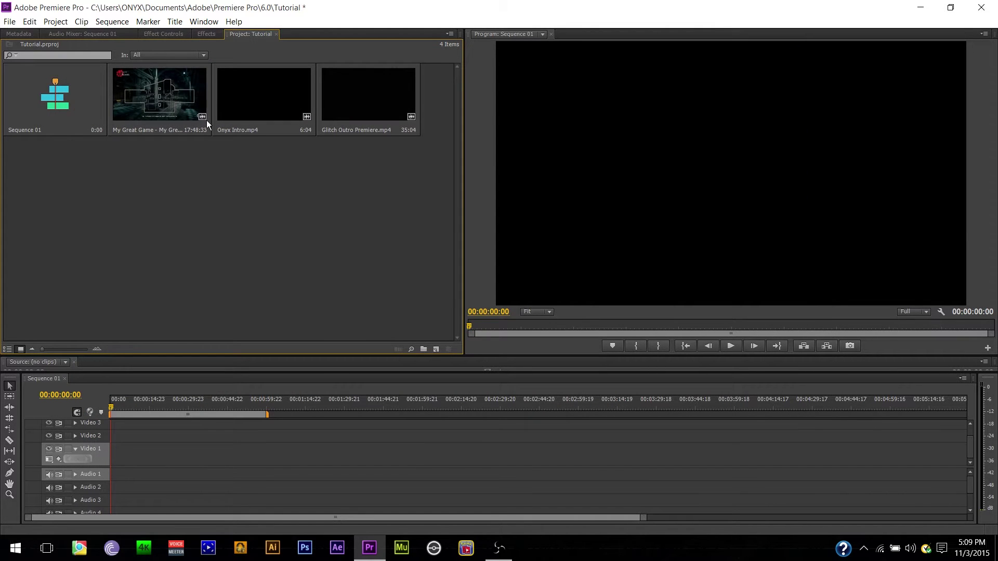
- Place the gameplay capture on Video 1 with matching sequence settings, and Onyx Intro at the start
left_click_drag(151, 104, 250, 445)
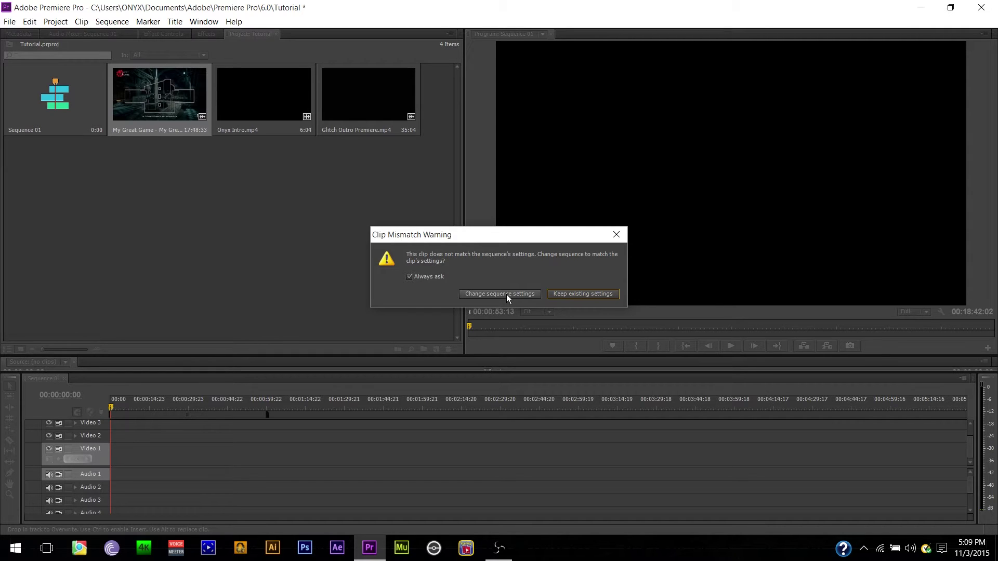
left_click(506, 294)
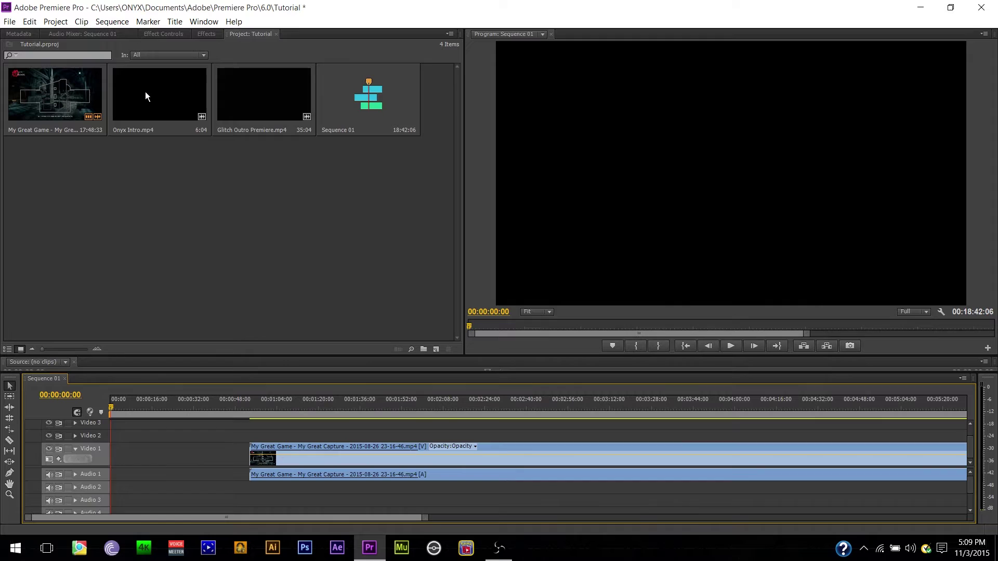
left_click_drag(149, 95, 116, 453)
- Preview the Onyx Intro on the timeline and zoom the timeline out
left_click(125, 409)
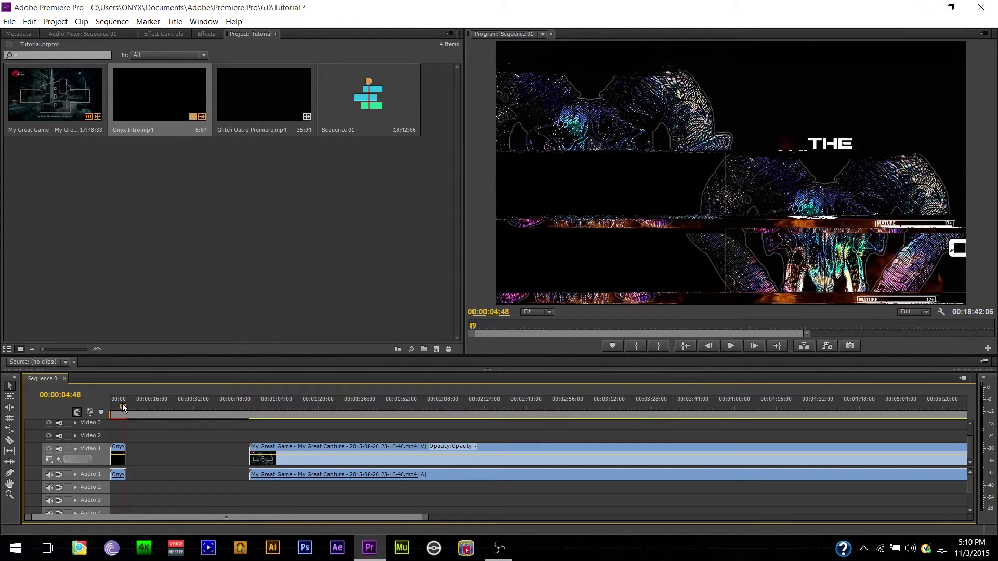
key("space")
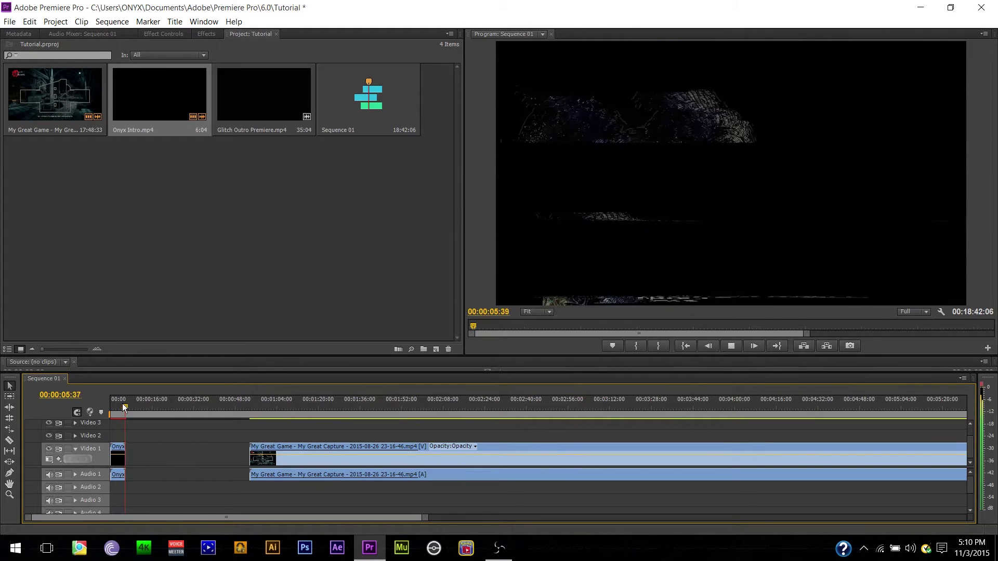
key("space")
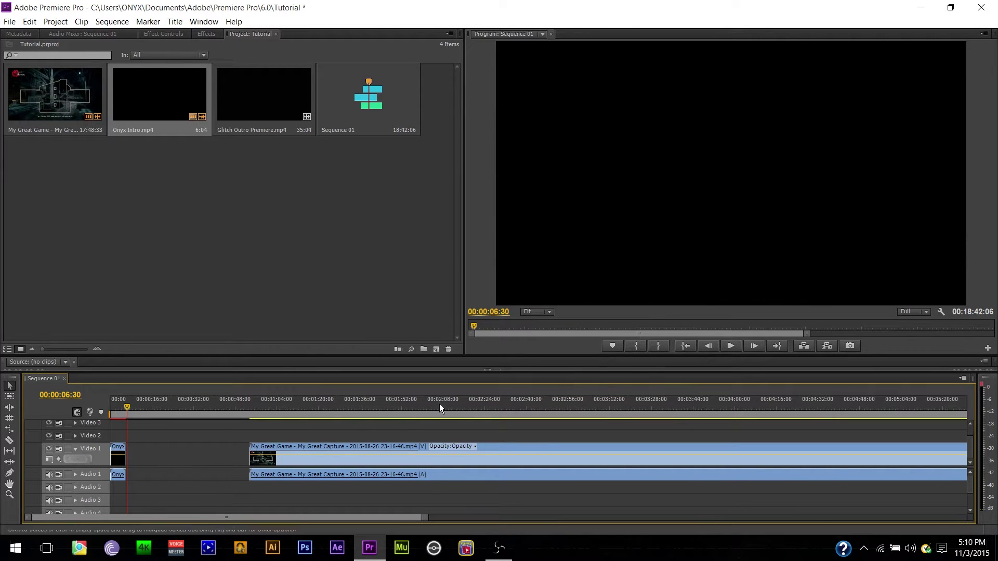
key("minus")
key("minus")
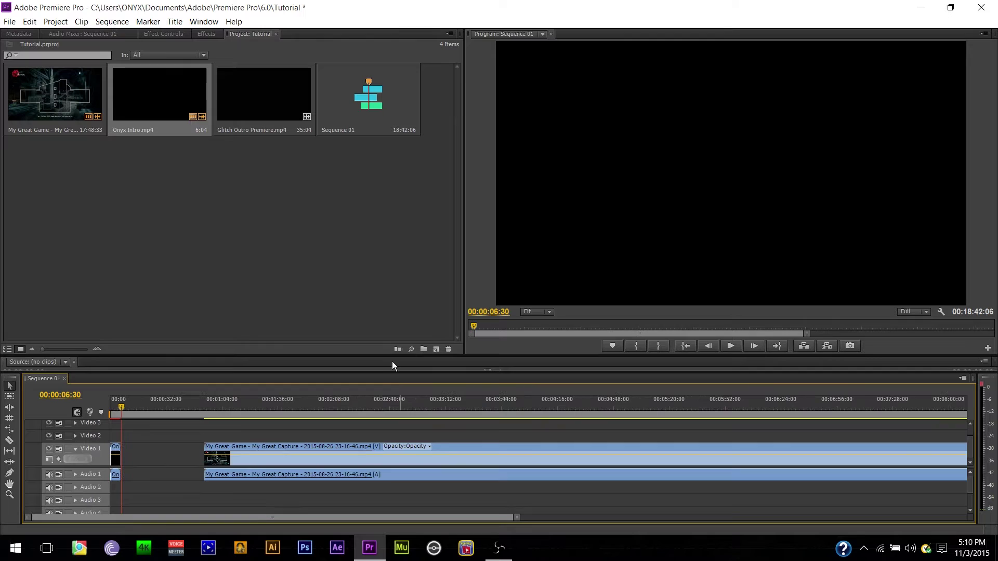
- Trim the gameplay capture's start to the playhead at 00:02:51:03 so it follows the intro
left_click(410, 407)
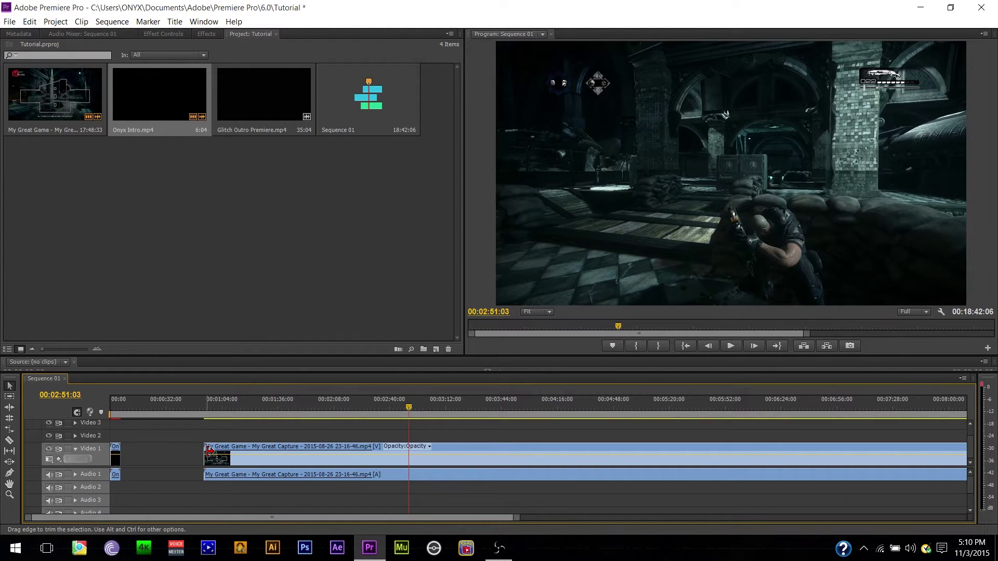
left_click_drag(206, 455, 175, 461)
left_click(310, 467)
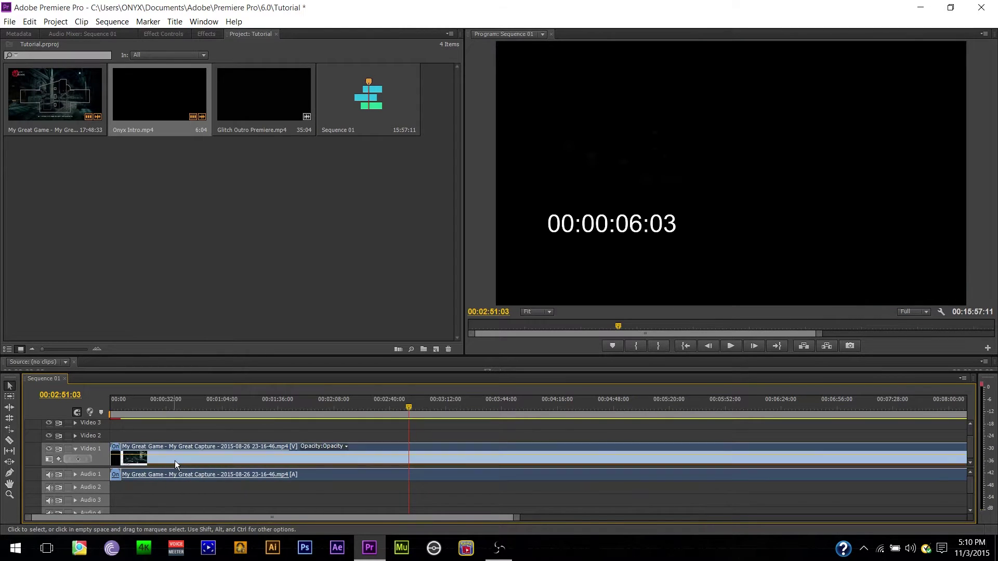
left_click(13, 443)
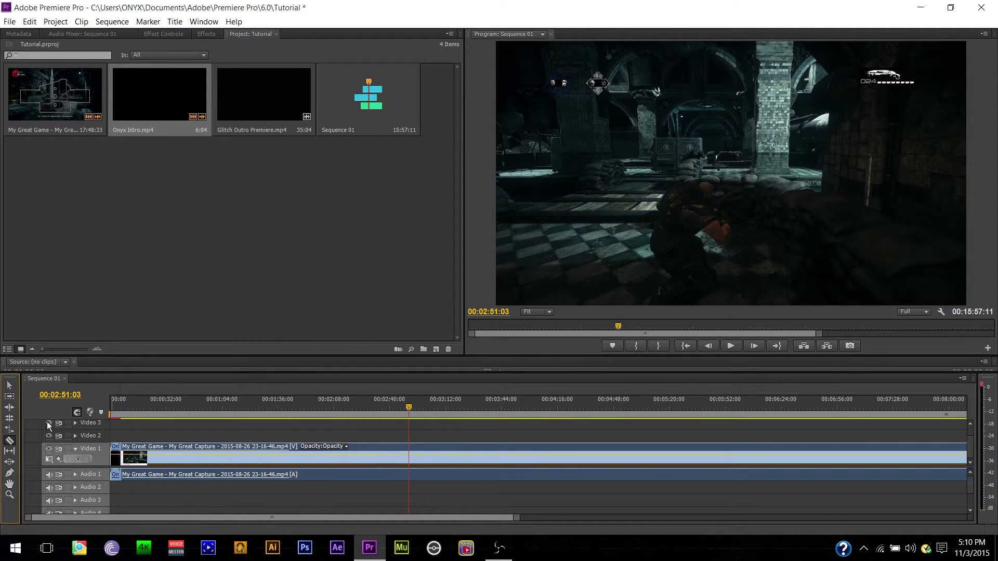
left_click(9, 386)
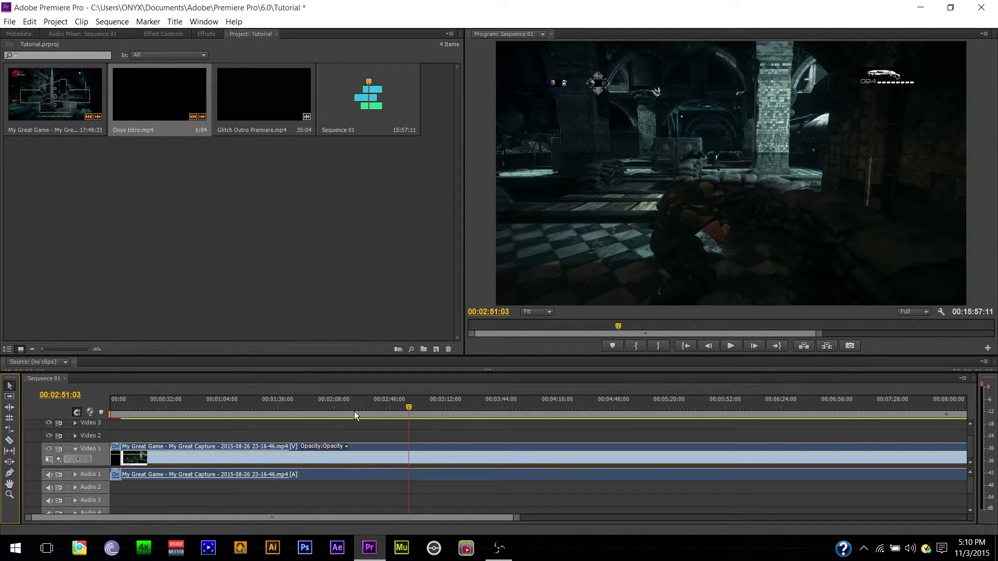
right_click(368, 445)
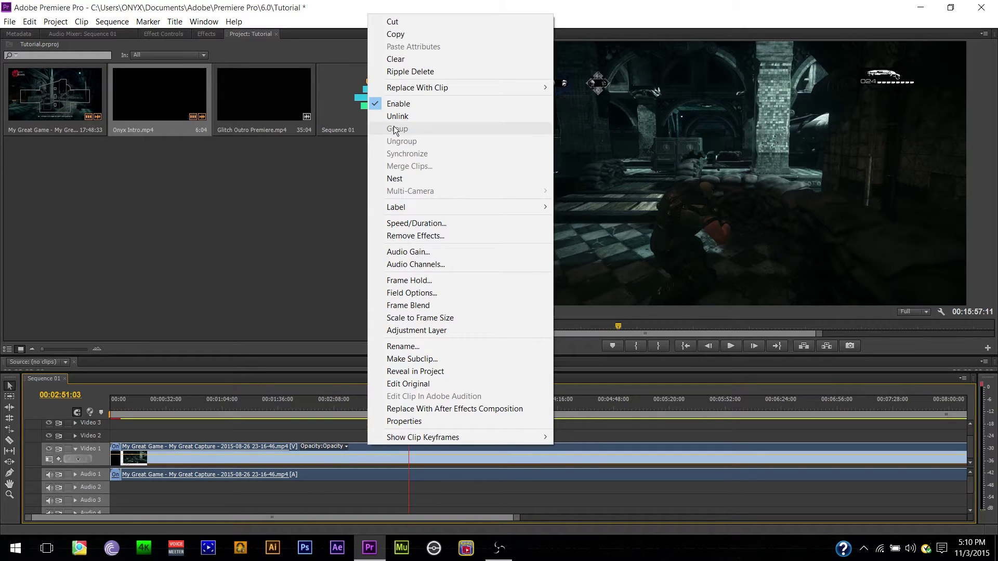
left_click(397, 117)
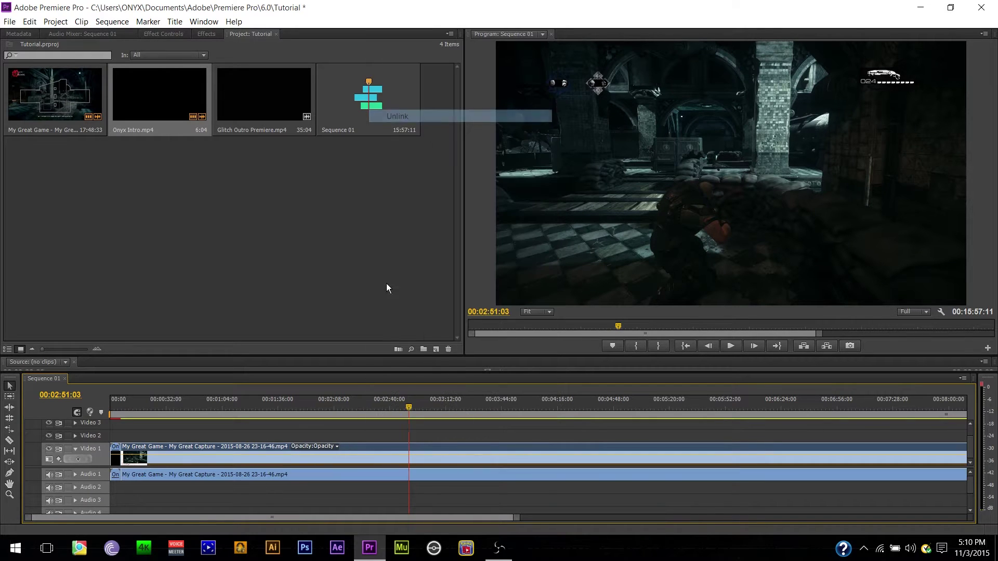
left_click(367, 434)
left_click(363, 474)
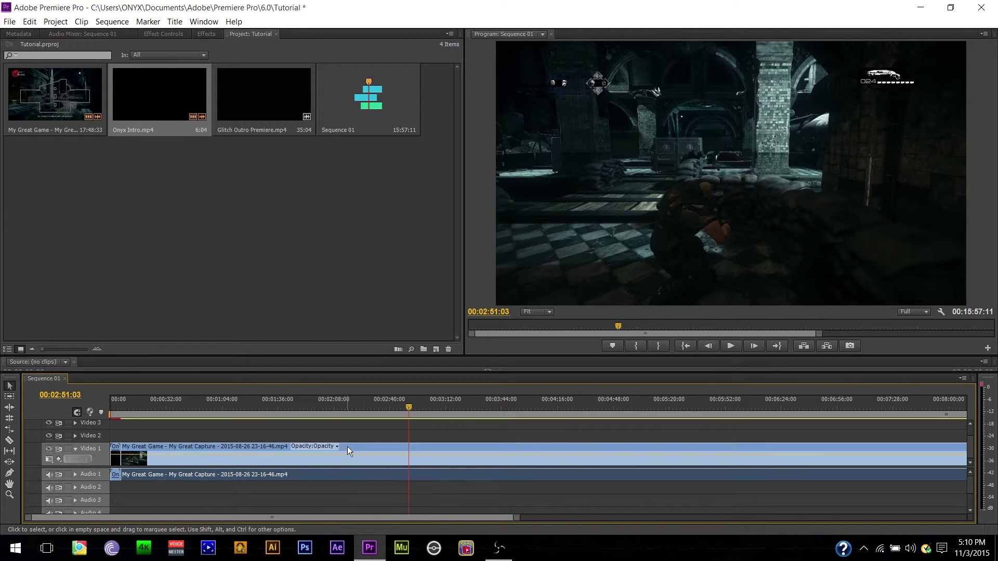
left_click(348, 446, "shift")
left_click(350, 474, "shift")
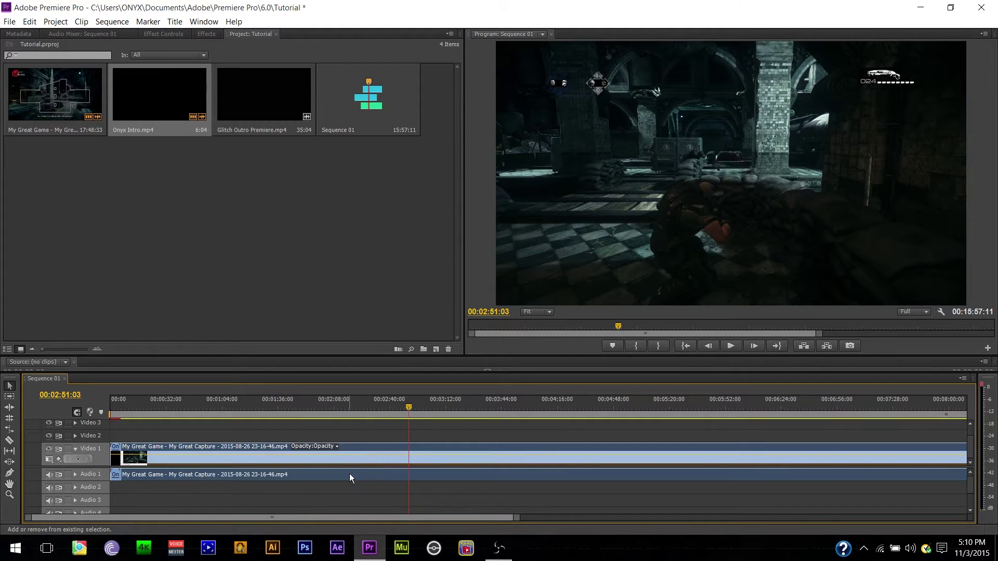
right_click(363, 458)
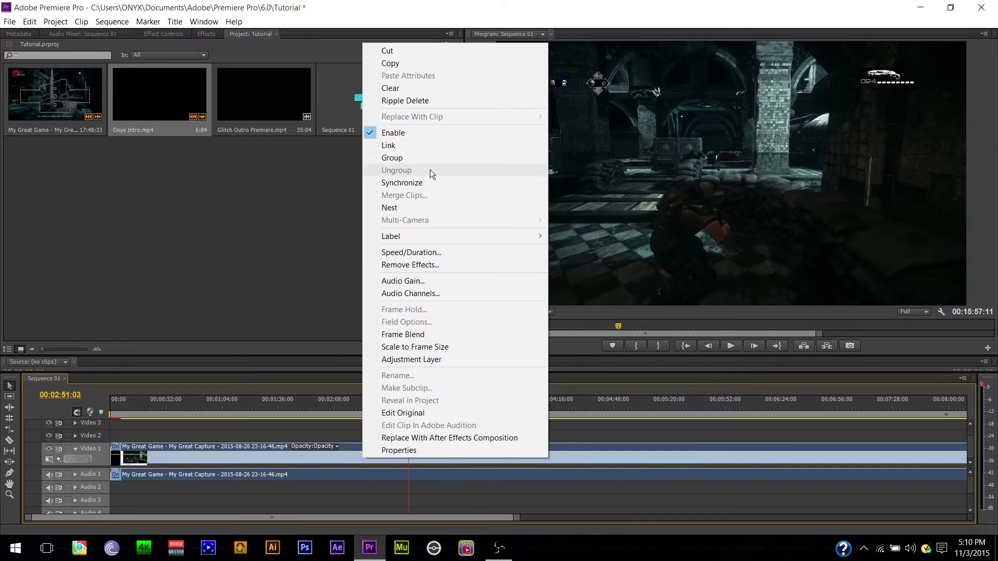
left_click(399, 147)
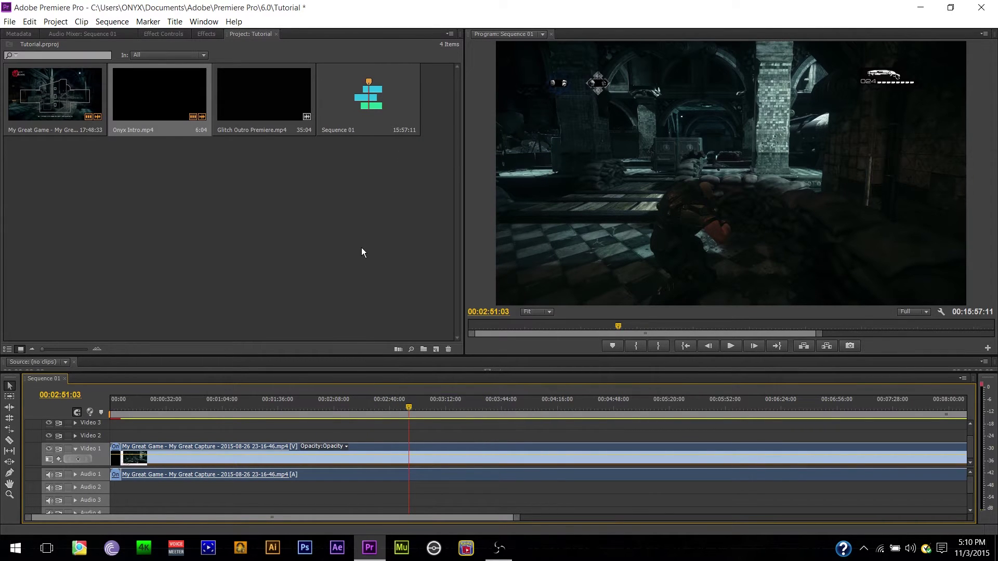
left_click(316, 407)
- Trim about 6 more seconds off the gameplay start, then cue the playhead to 00:00:58:01
left_click_drag(315, 407, 414, 423)
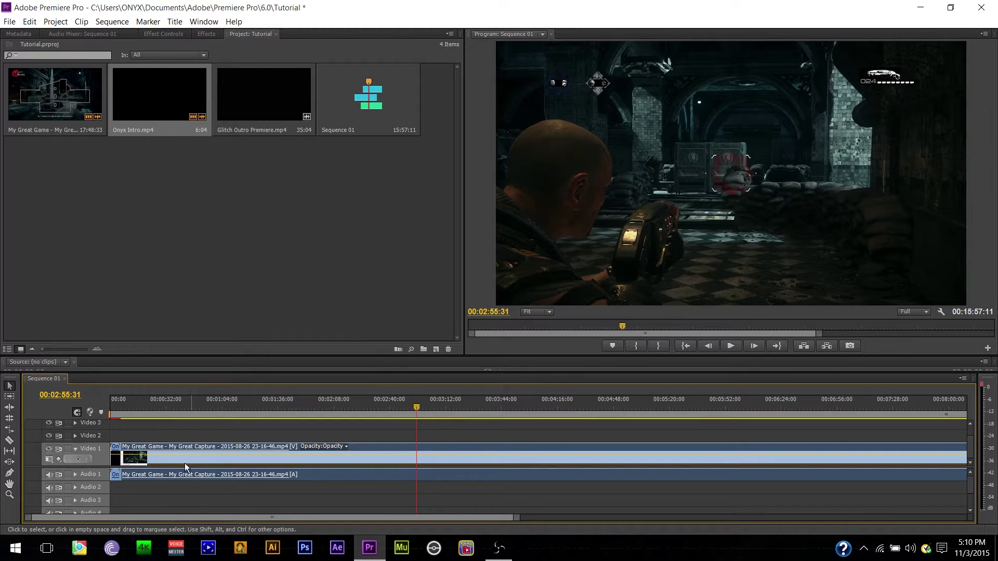
left_click_drag(113, 453, 443, 446)
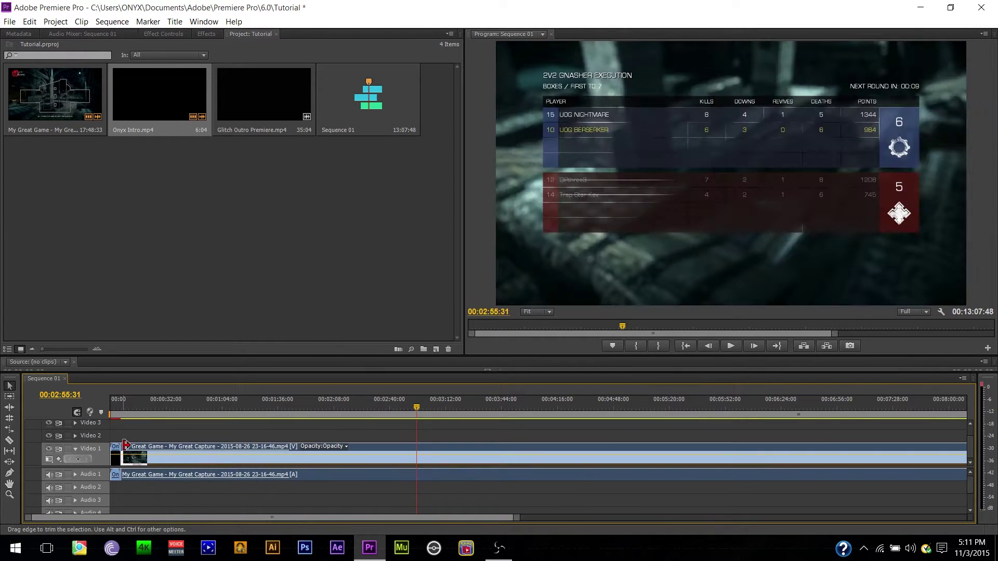
right_click(123, 446)
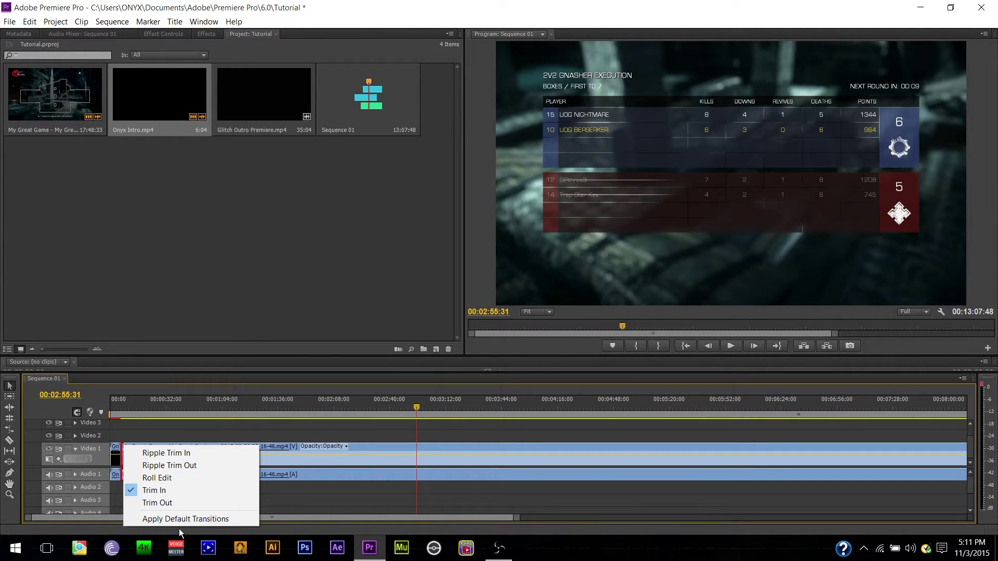
left_click(307, 430)
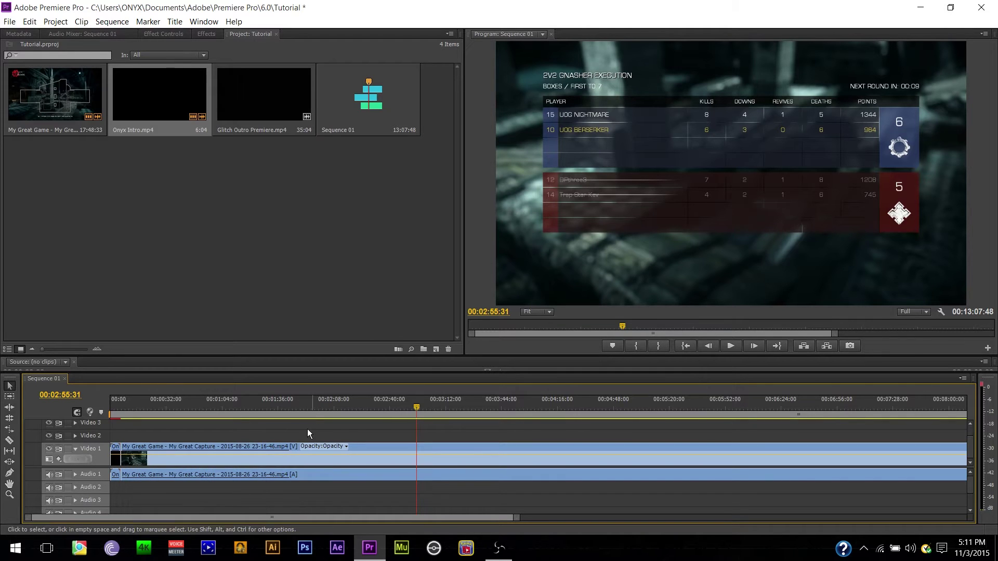
left_click(212, 409)
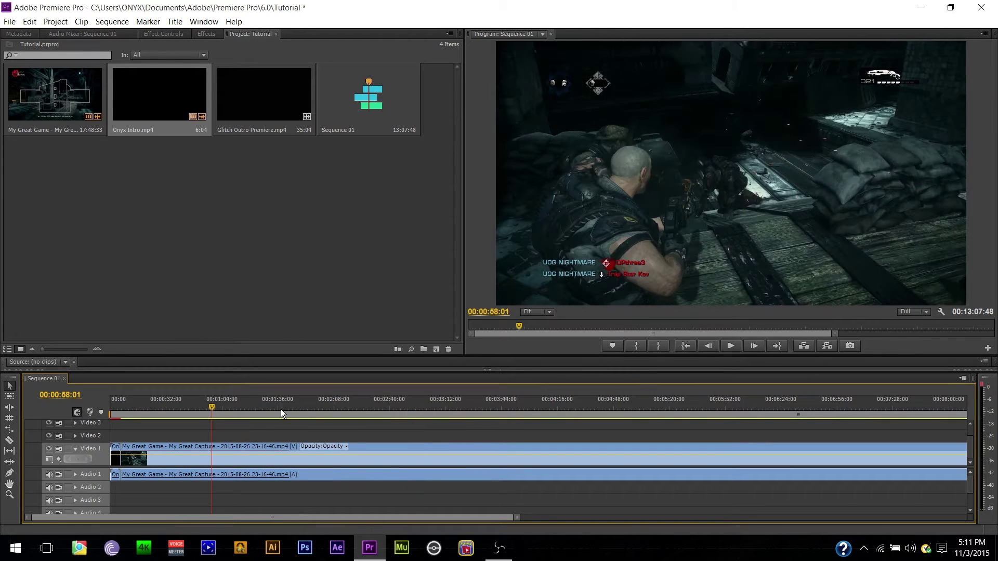
- Split the gameplay at 00:01:06:41, delete the remainder, and add Glitch Outro Premiere.mp4 after it
key("space")
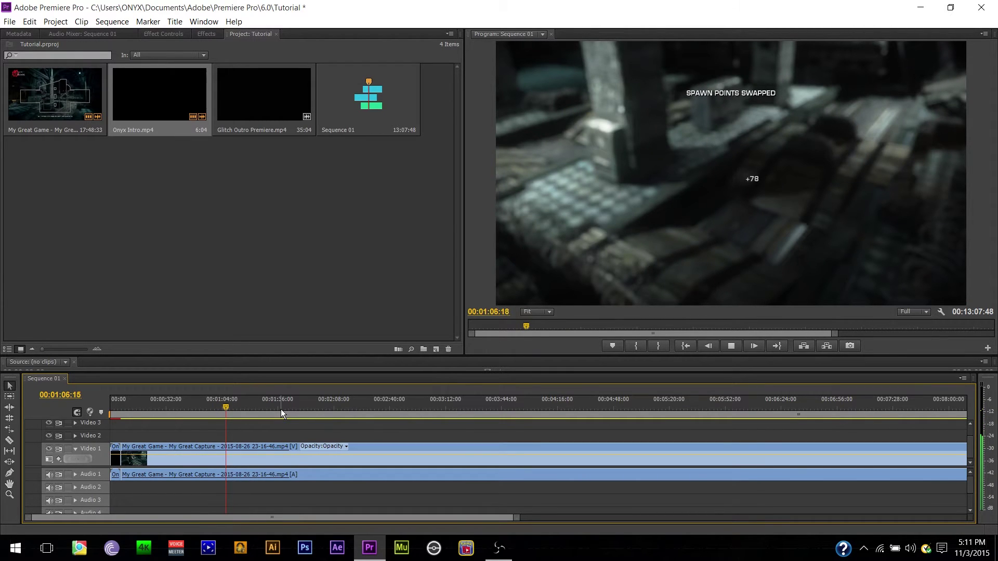
key("space")
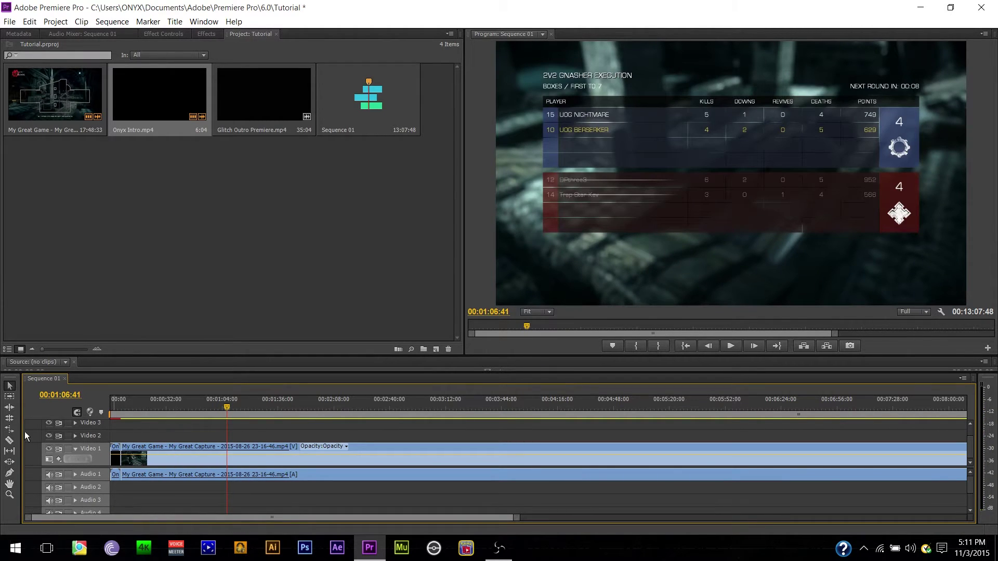
left_click(10, 440)
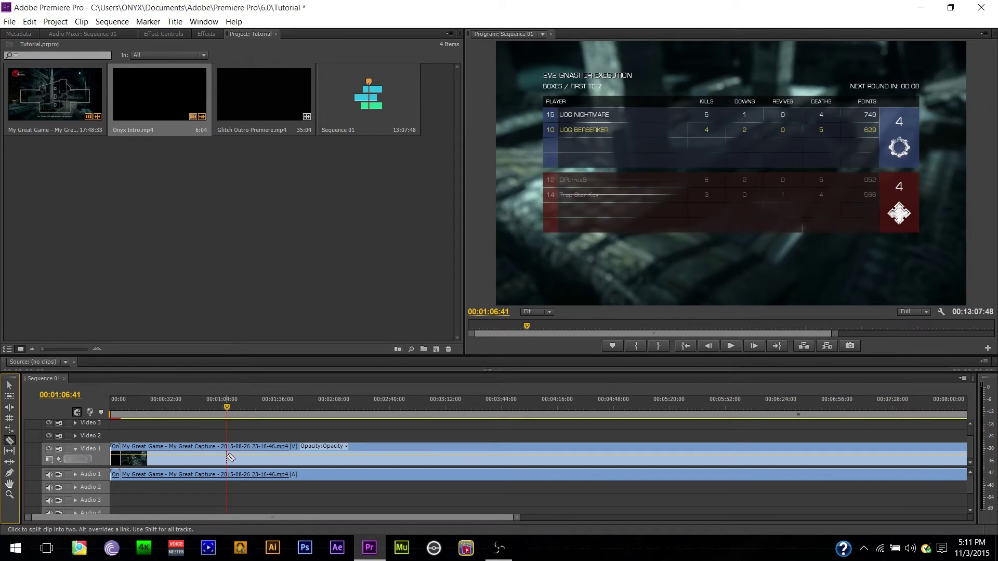
left_click(228, 457)
left_click(10, 386)
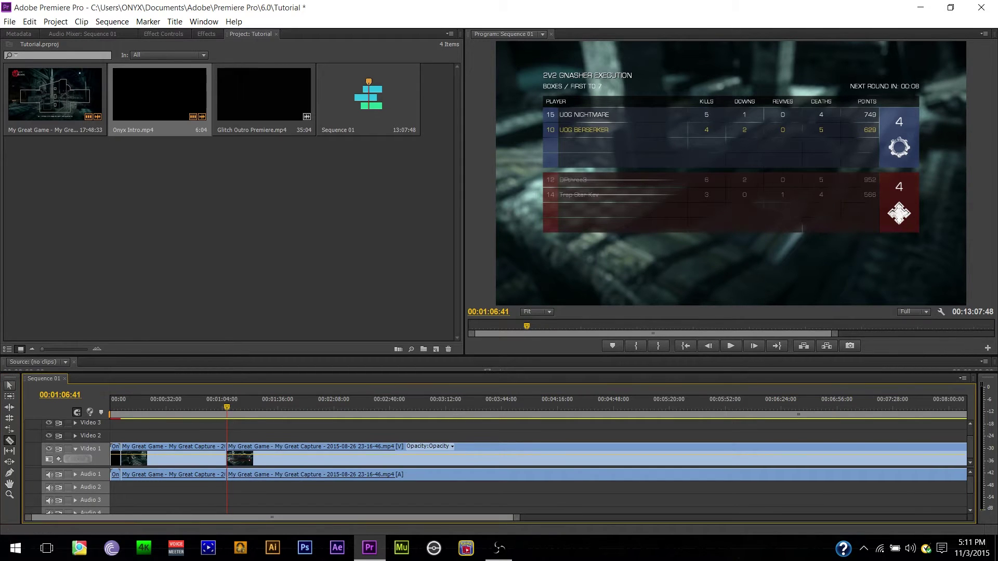
left_click(320, 447)
key("Delete")
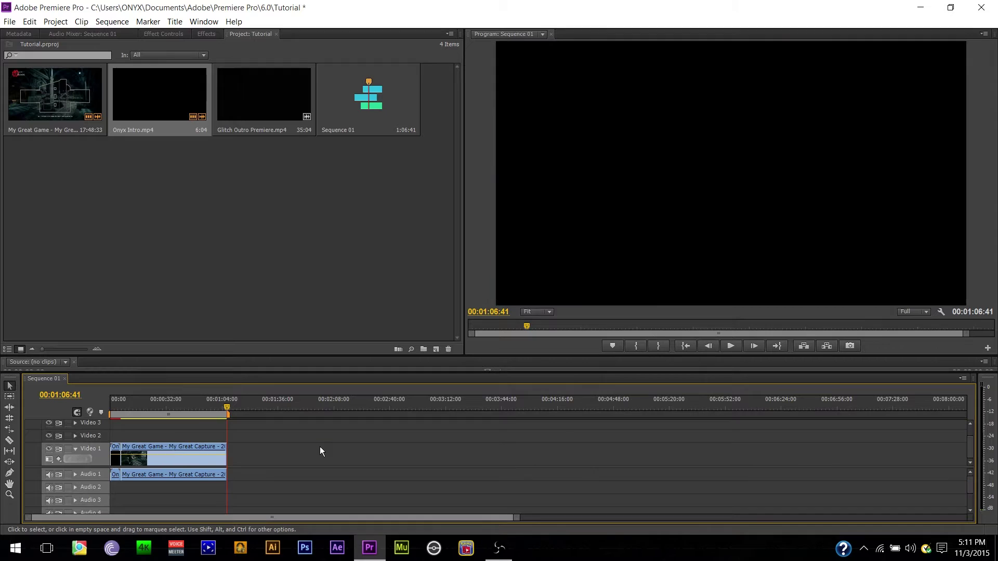
left_click_drag(256, 79, 228, 418)
- Play into the Glitch Outro and step frame by frame to the last dark frame before the skulls
key("space")
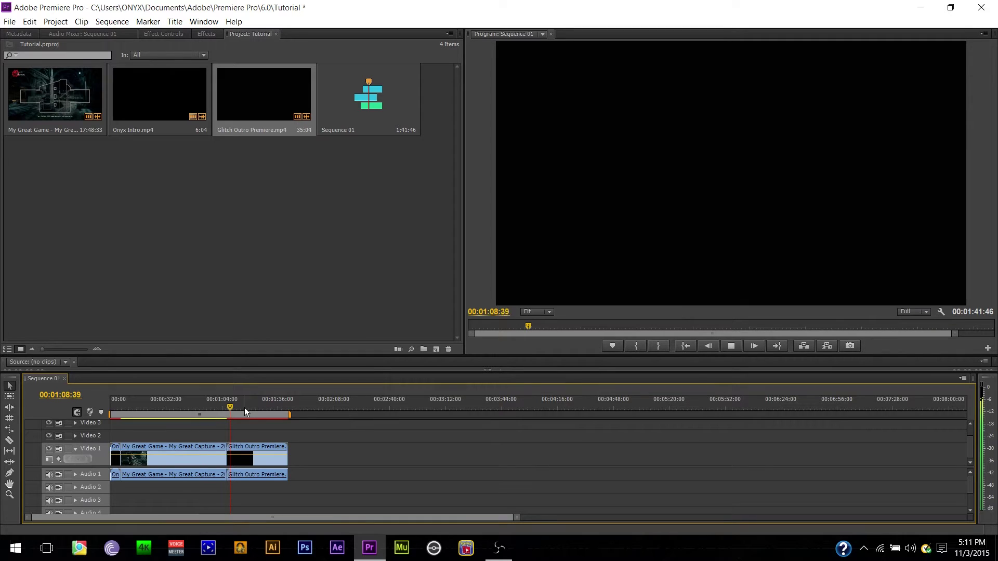
key("space")
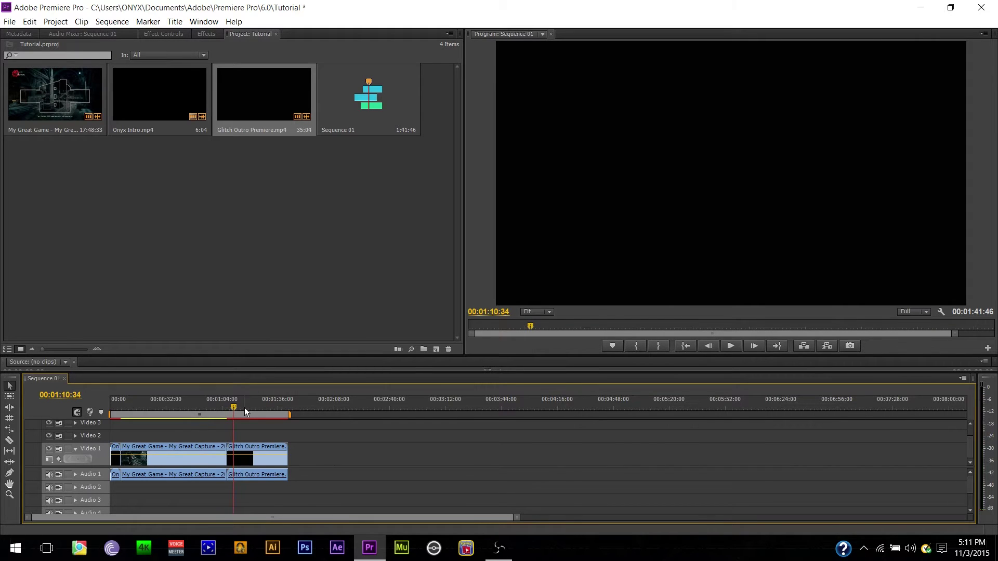
key("space")
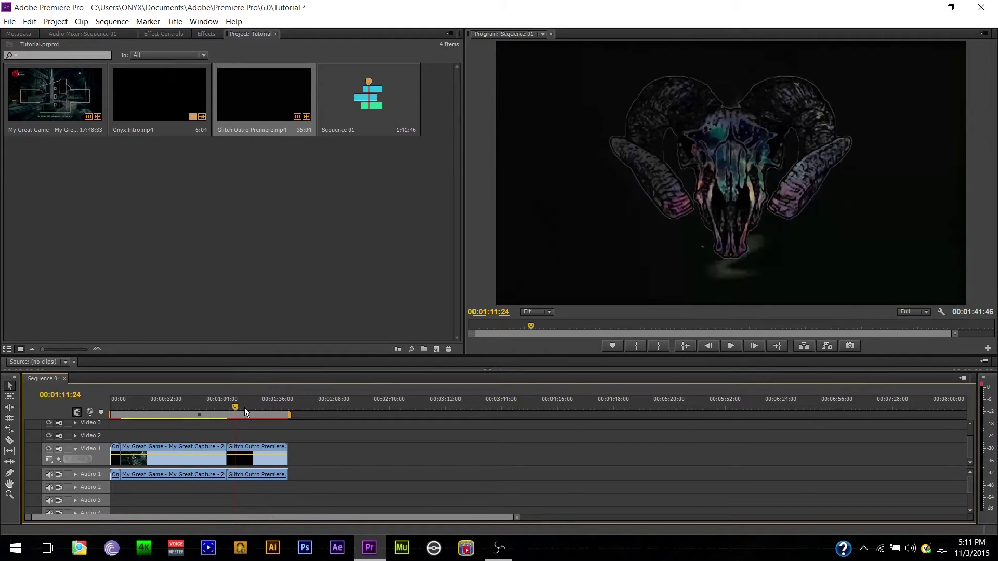
key("Left")
key("Left")
key("Left")
key("Left")
key("Left")
key("Left")
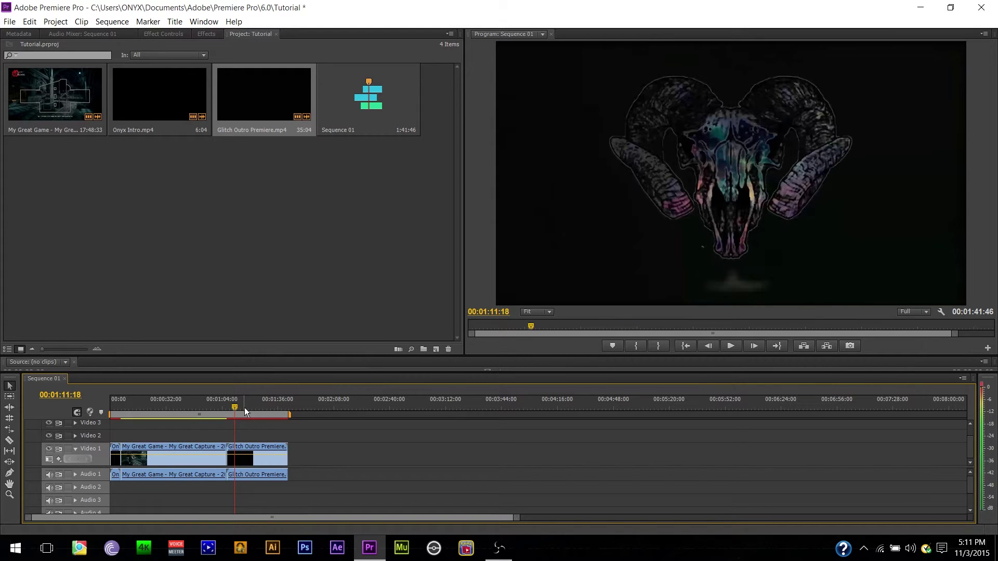
key("Left")
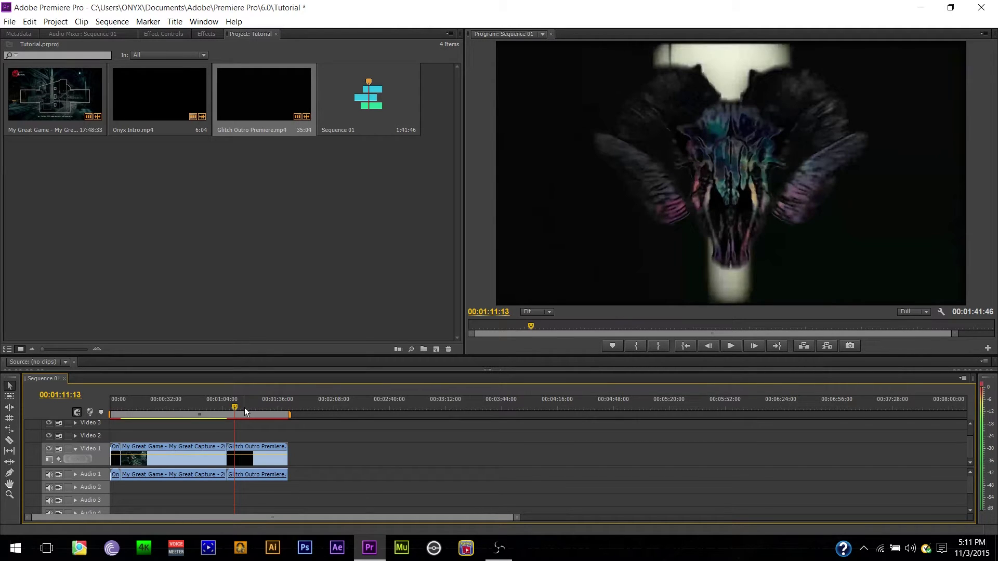
key("Left")
key("Left")
key("Left")
key("Left")
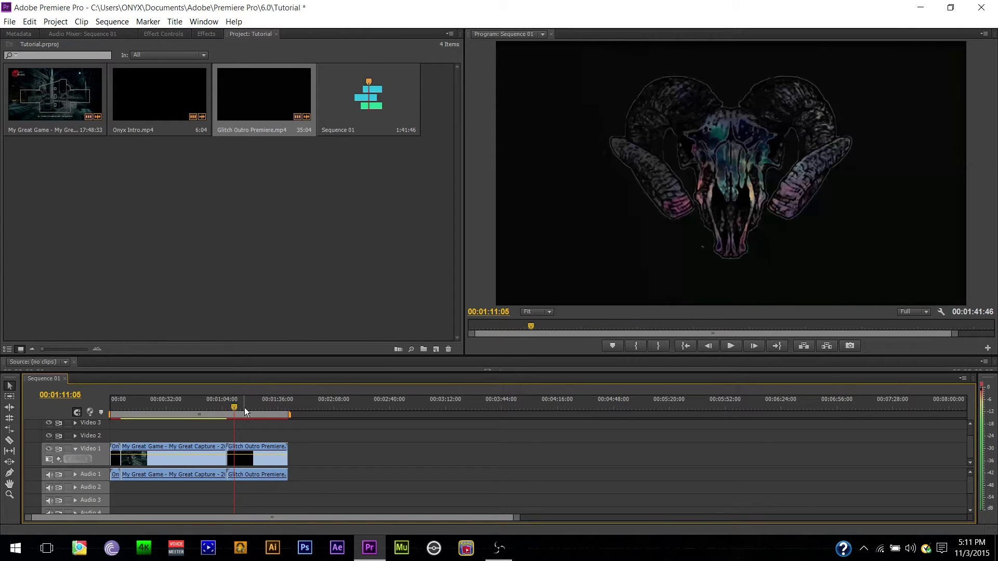
key("Left")
key("Left")
key("Left")
key("Right")
key("Right")
key("Left")
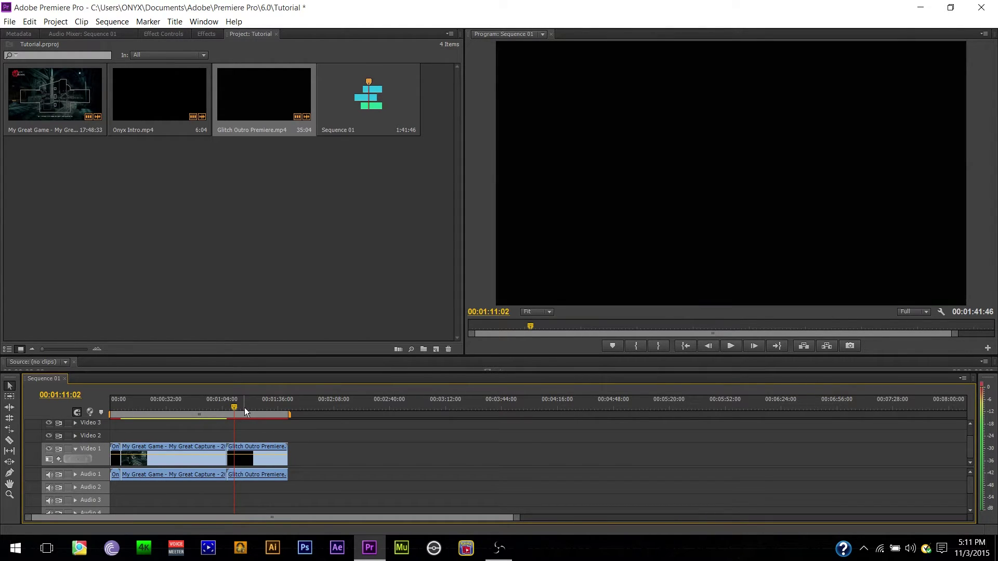
- Move the gameplay clip to Video 2, slide the Glitch Outro under its end, and preview the overlap
left_click(218, 447)
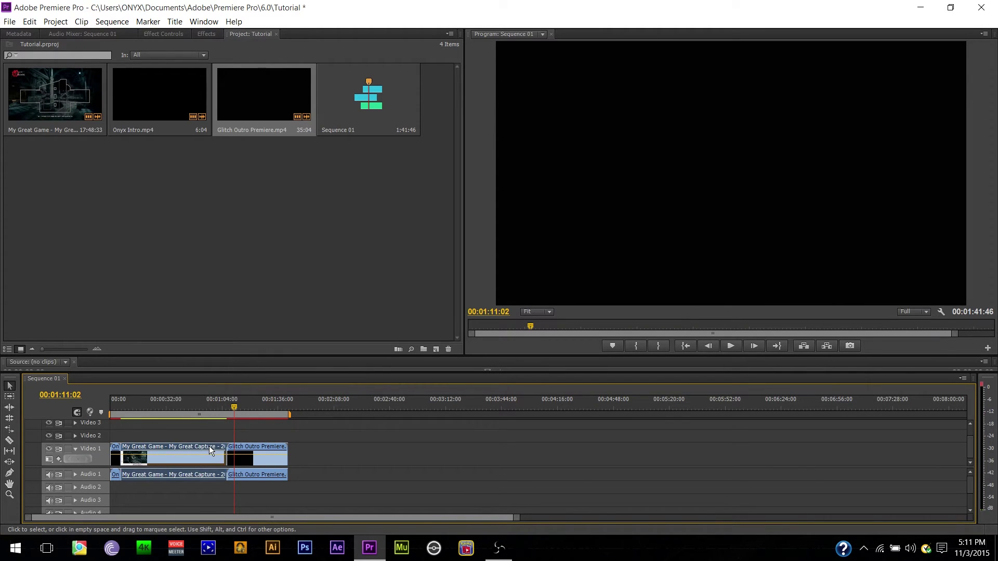
left_click_drag(209, 446, 205, 488)
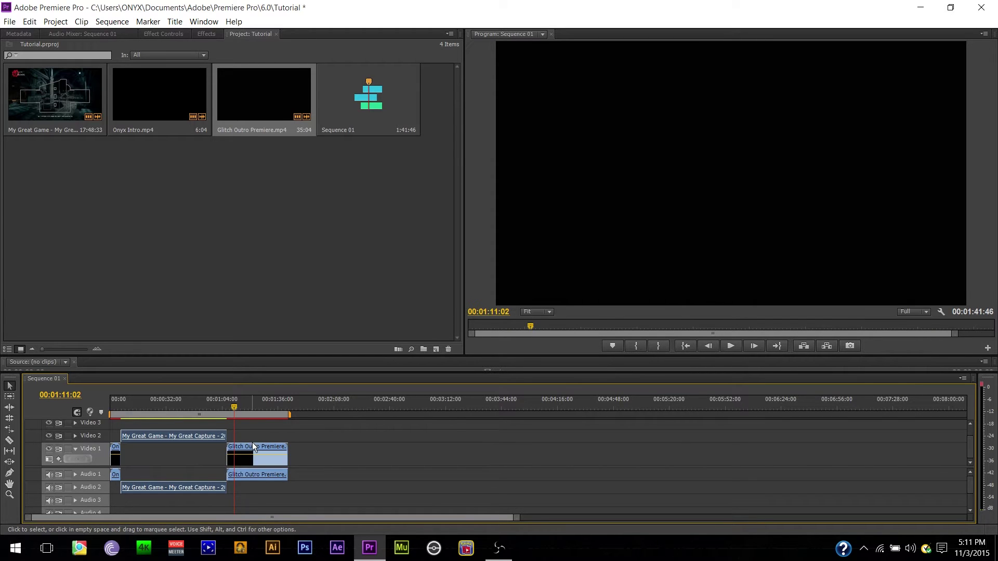
left_click_drag(255, 447, 244, 447)
left_click(223, 402)
key("space")
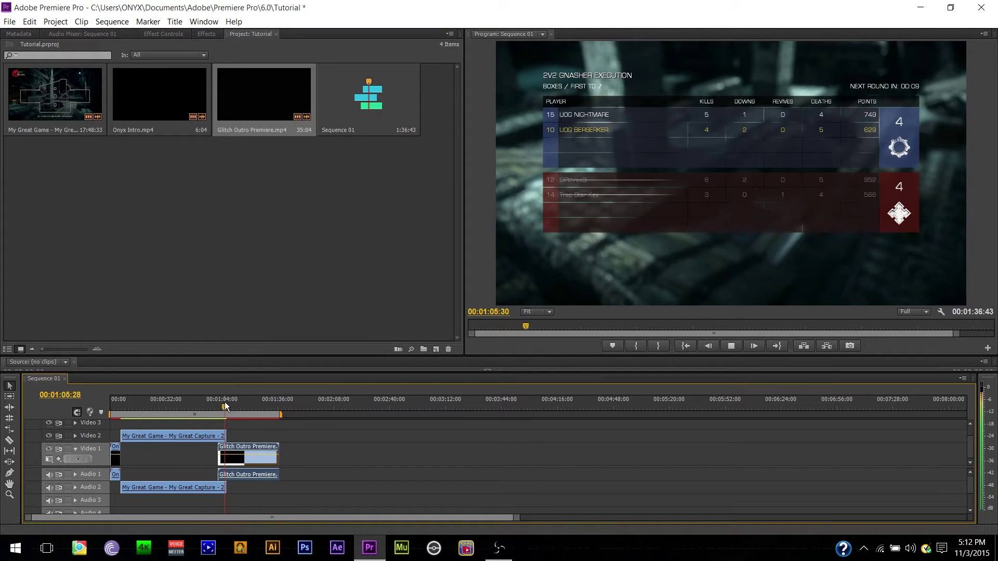
key("space")
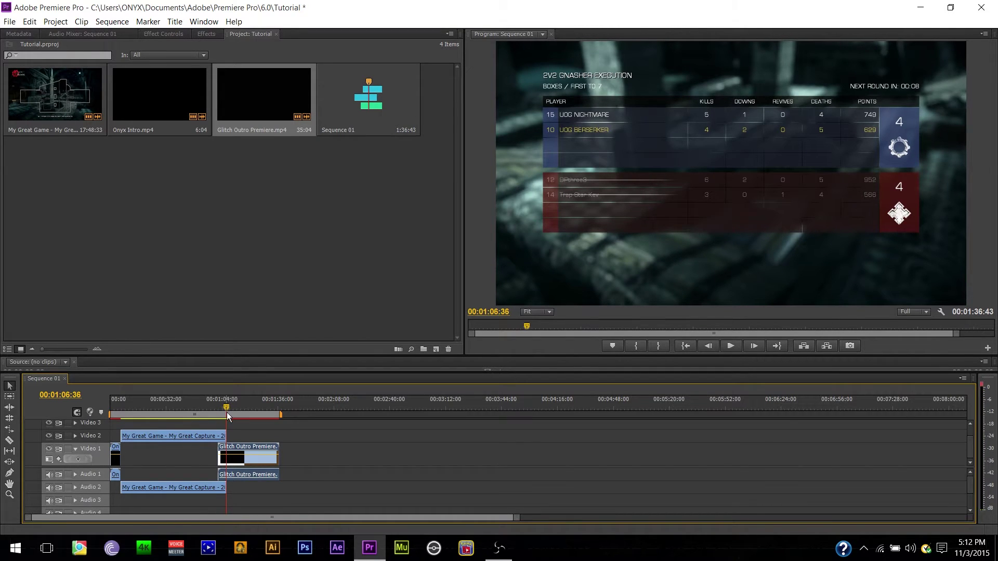
- Nudge the Glitch Outro slightly later, replay the overlap from 00:01:01:35, and cue to 00:00:39:34
left_click_drag(240, 452, 246, 450)
key("ctrl")
left_click(78, 412)
left_click_drag(254, 447, 260, 455)
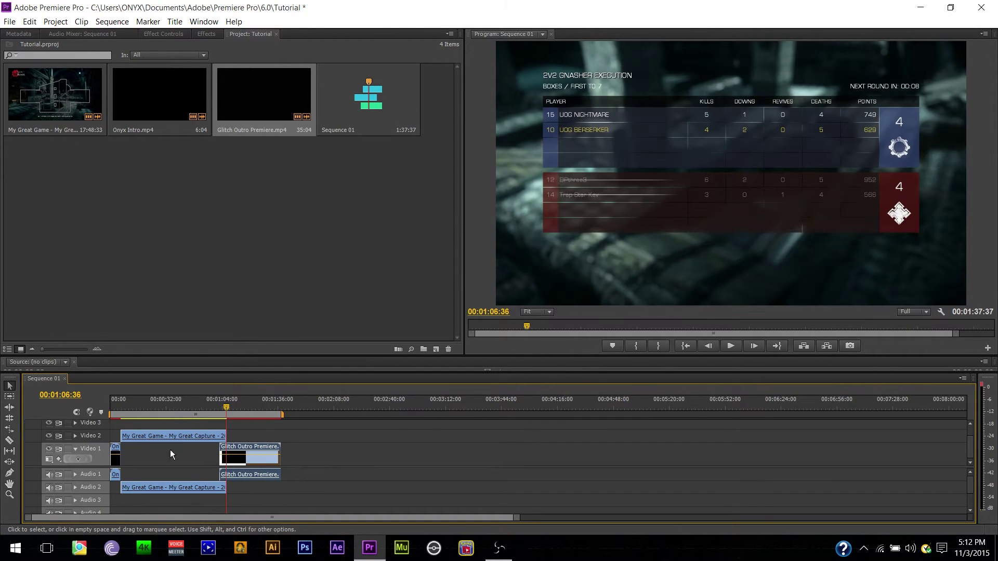
left_click(218, 404)
key("space")
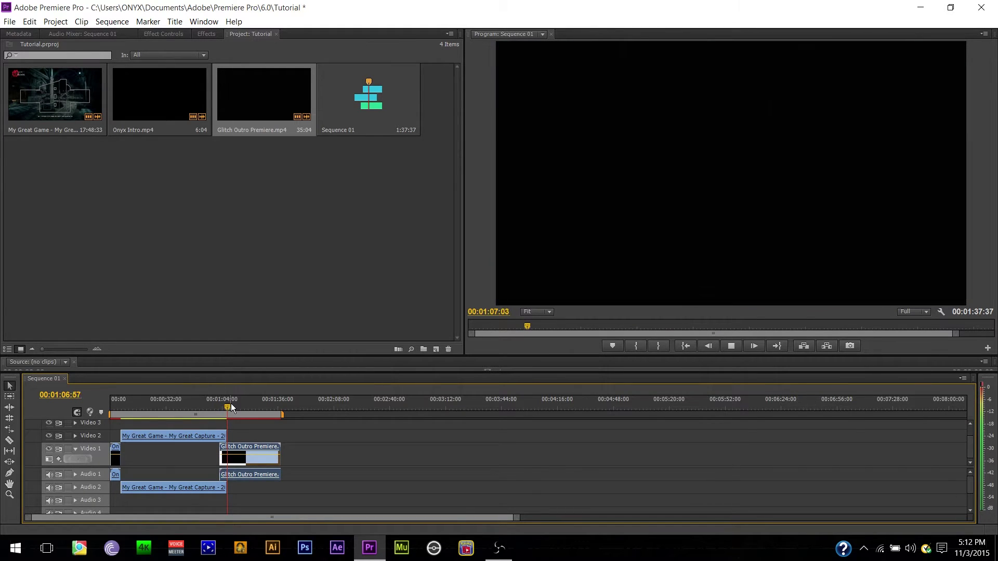
key("space")
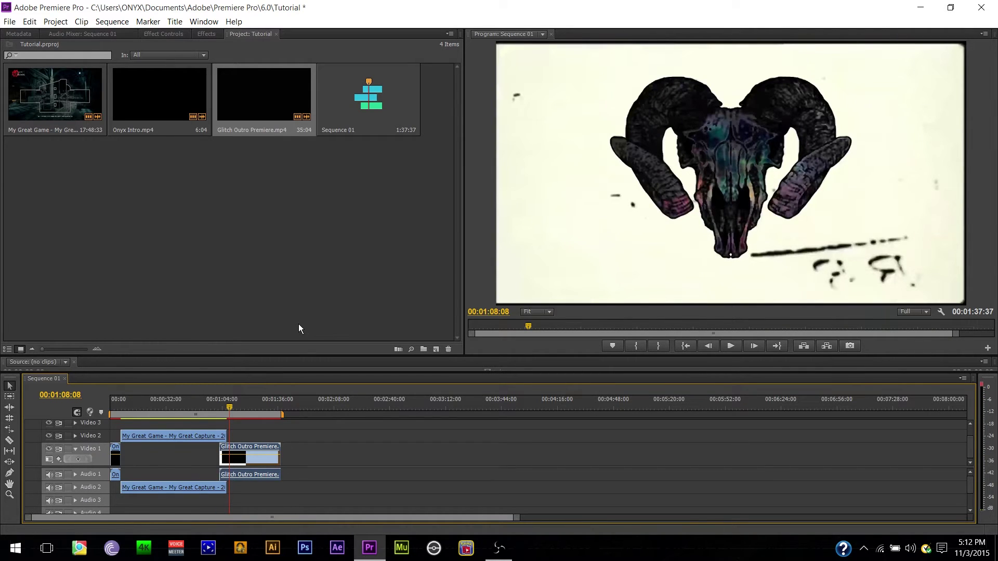
left_click(180, 396)
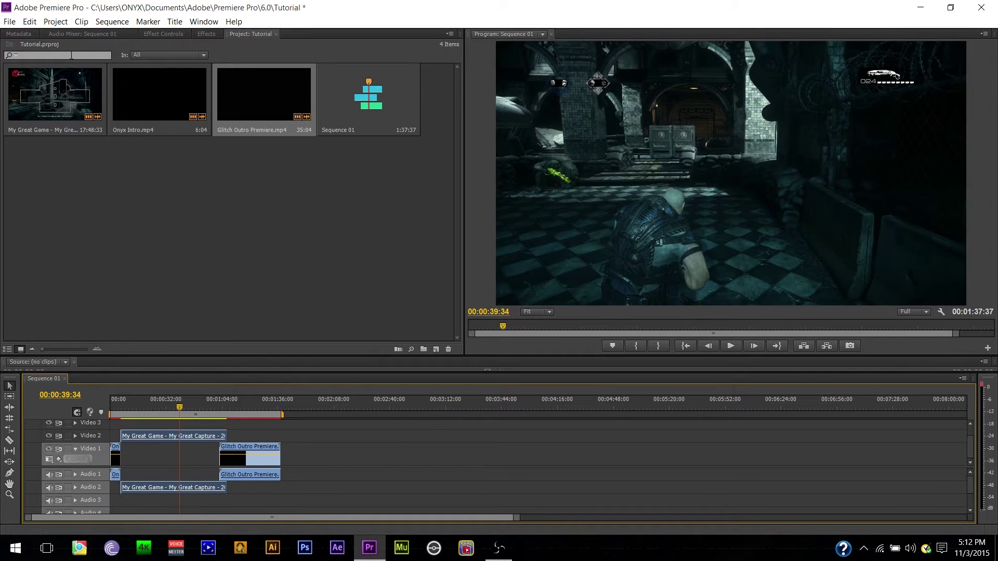
- Search the Effects list for 'colo'
left_click(207, 35)
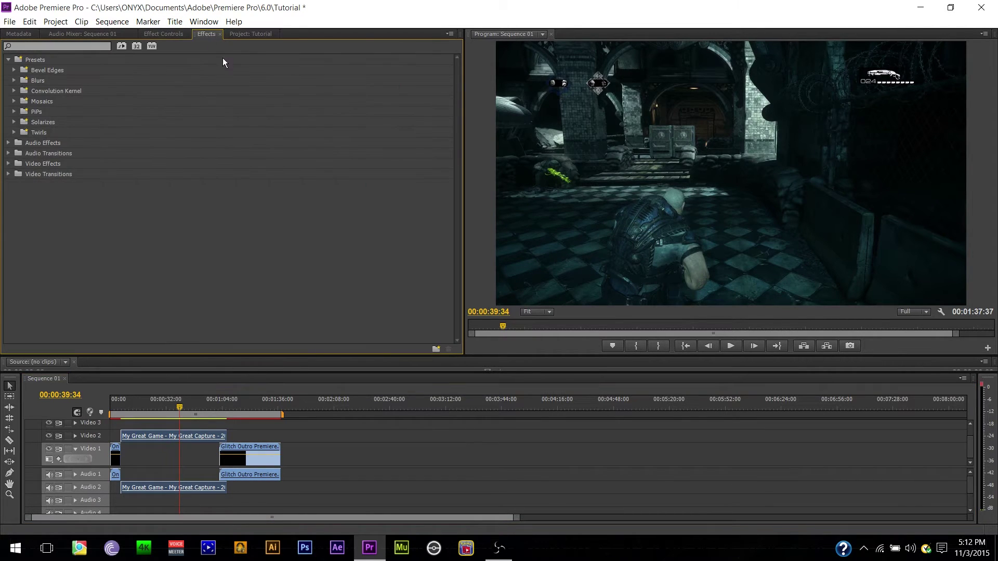
left_click(48, 49)
type("color")
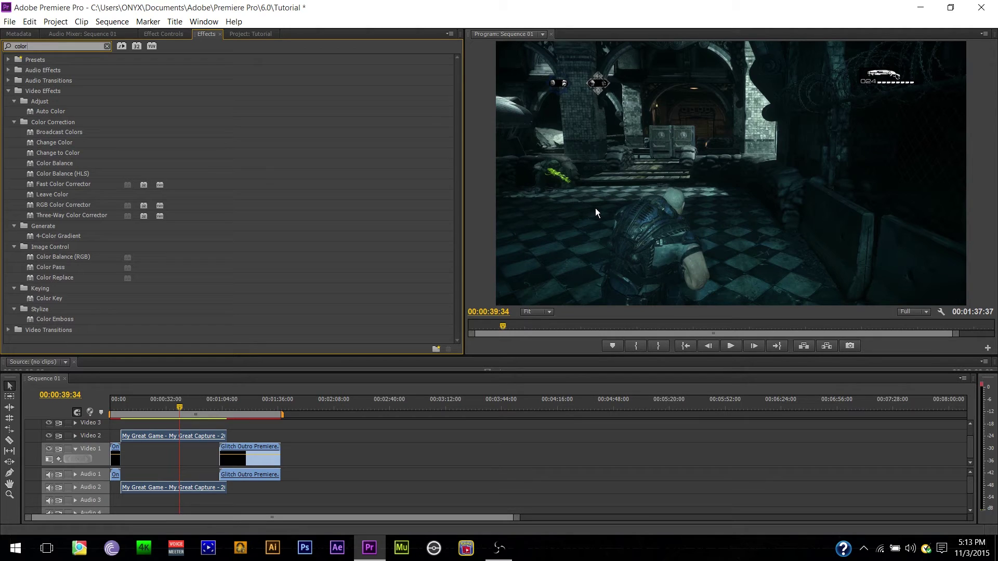
- Look through Effect Controls, Audio Mixer and Metadata, ending on the Project: Tutorial panel
left_click(163, 34)
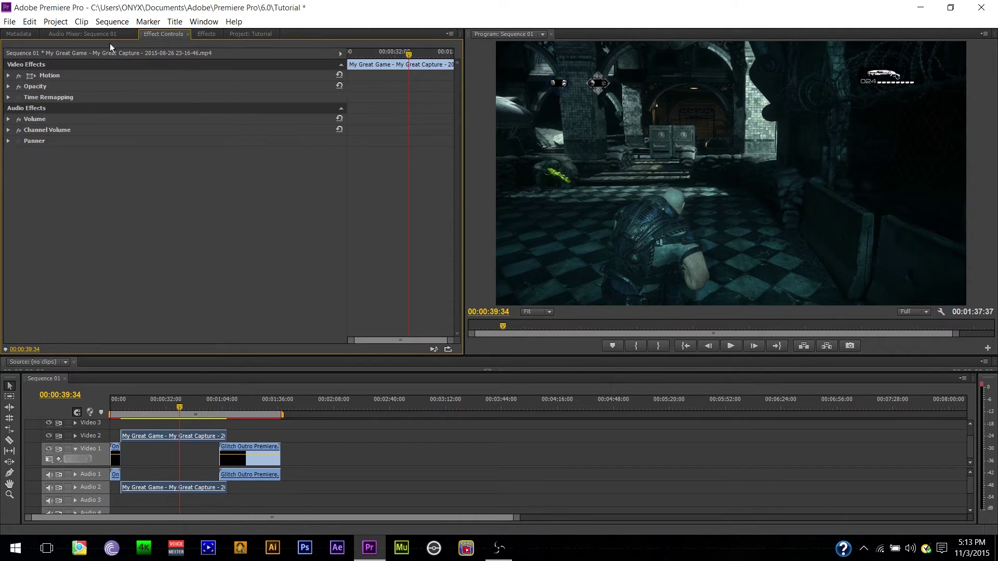
left_click(89, 33)
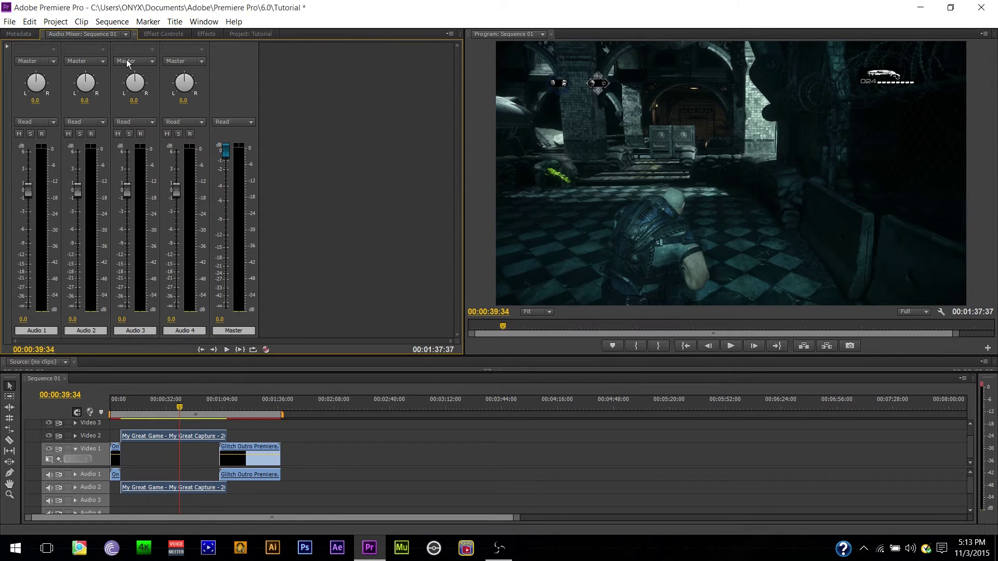
left_click(15, 34)
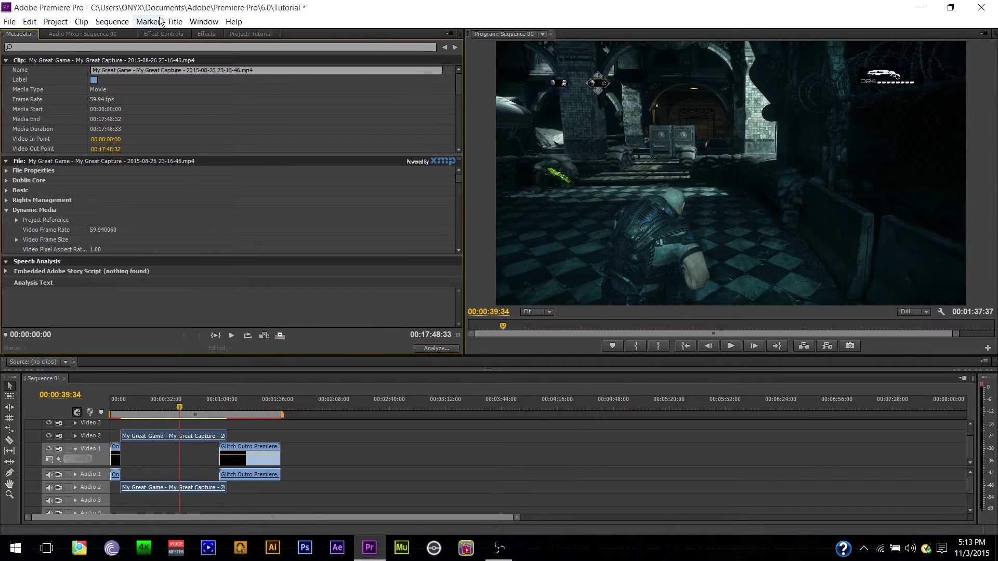
left_click(235, 35)
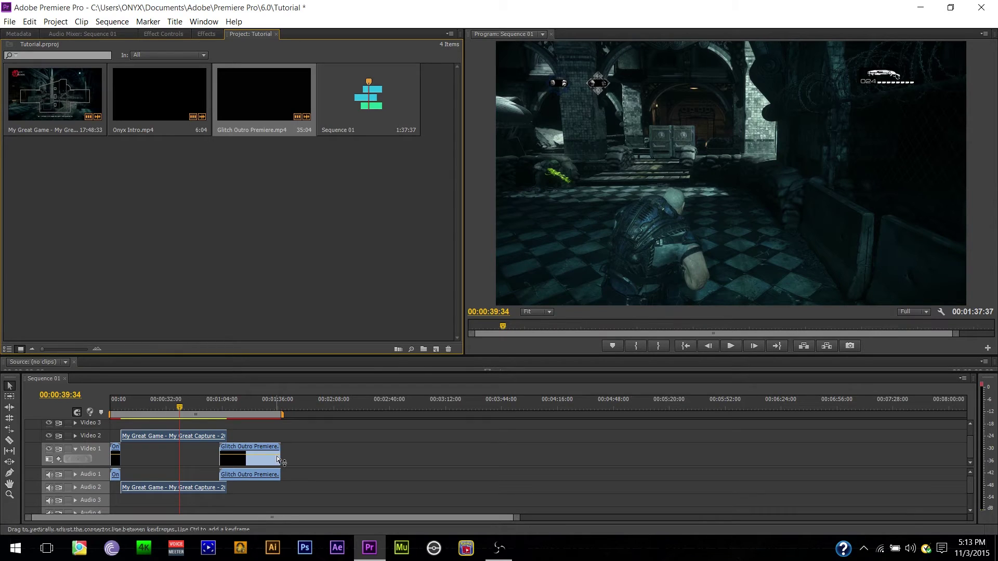
- Add the default transition at the gameplay clip's start
right_click(124, 439)
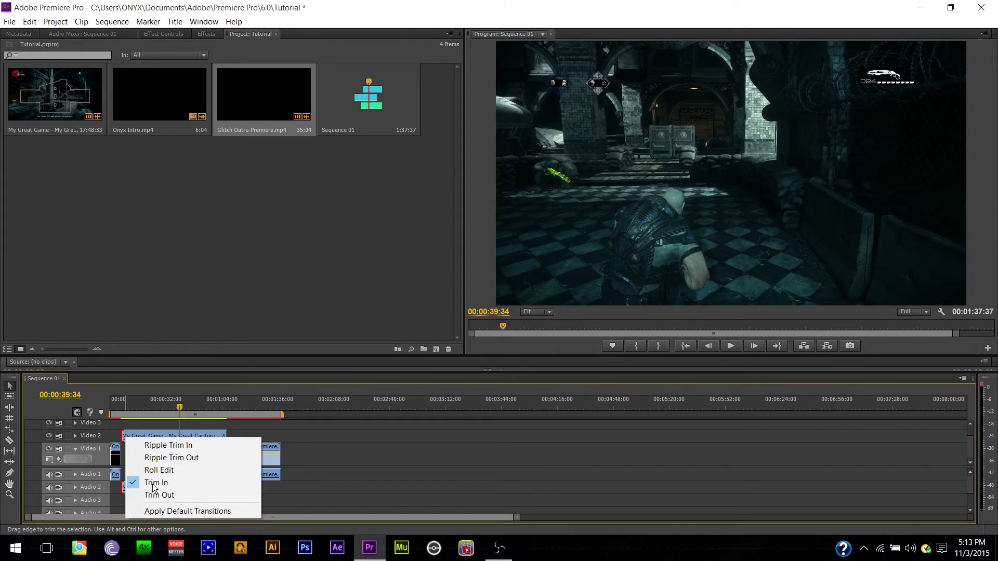
left_click(160, 512)
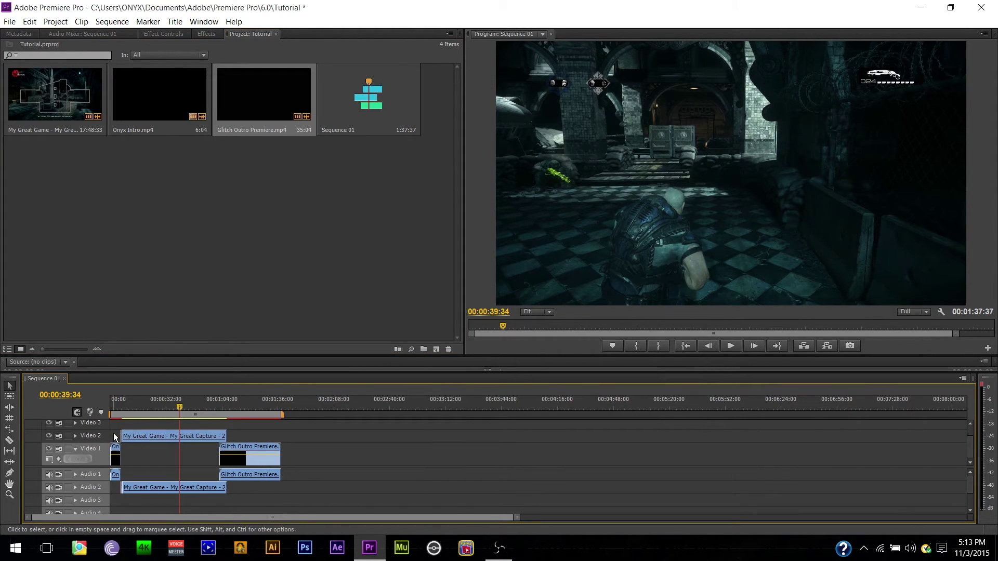
left_click(119, 408)
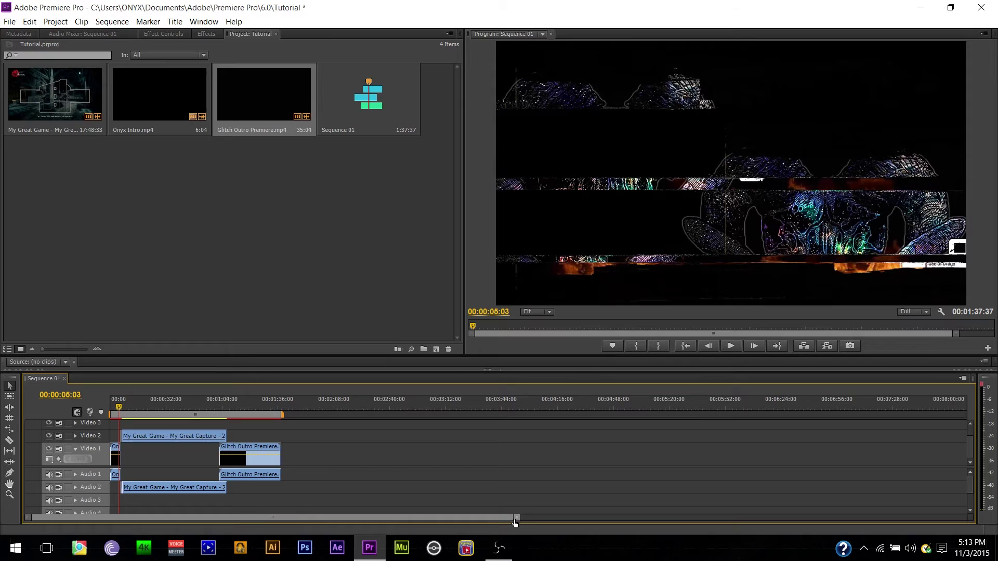
- Try lengthening the Cross Dissolve, undo it and both transitions, and zoom back out
scroll(315, 477, "up", 6)
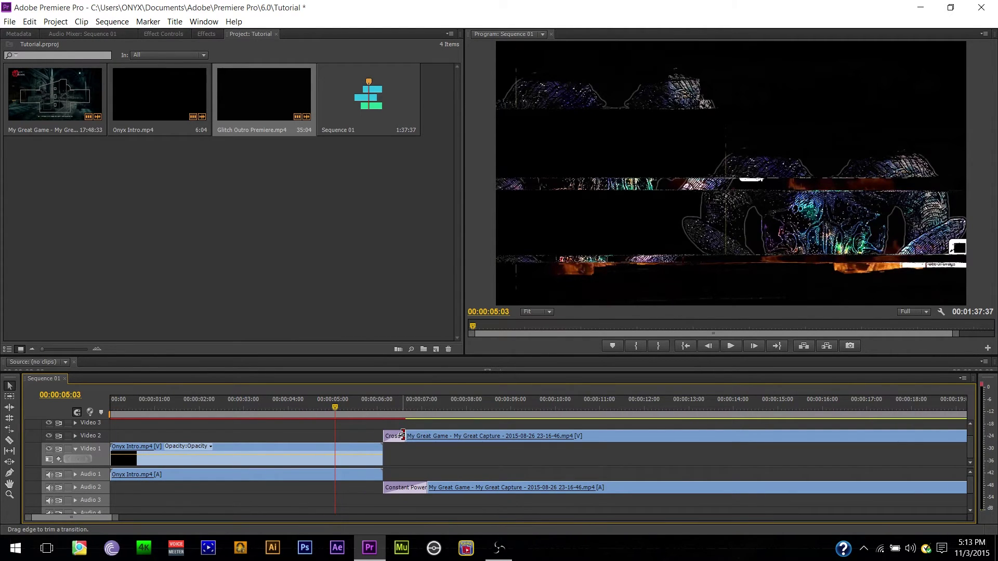
mouse_move(403, 436)
left_mouse_down()
mouse_move(523, 435)
mouse_move(408, 439)
left_mouse_up()
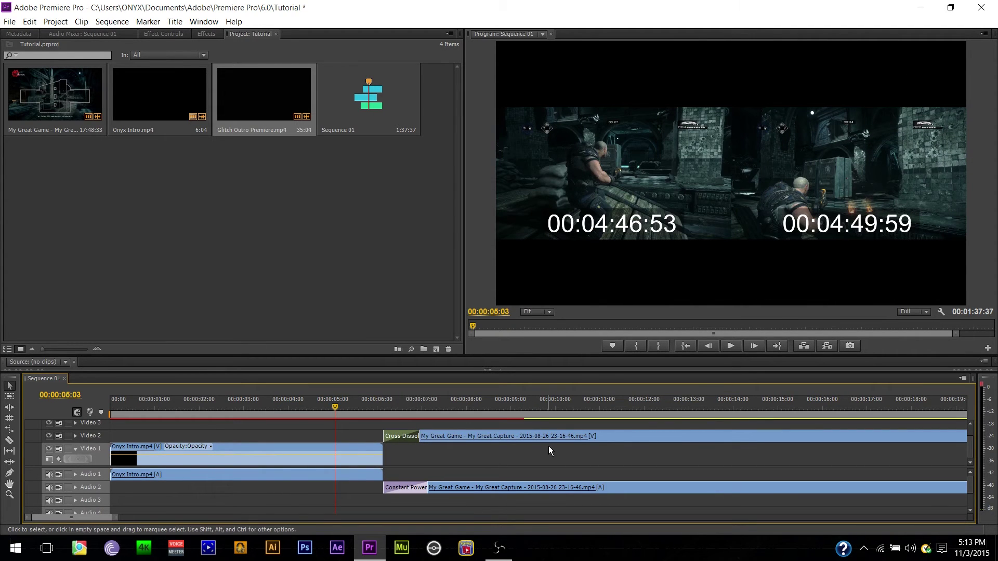
left_click_drag(547, 446, 543, 448)
key("ctrl+z")
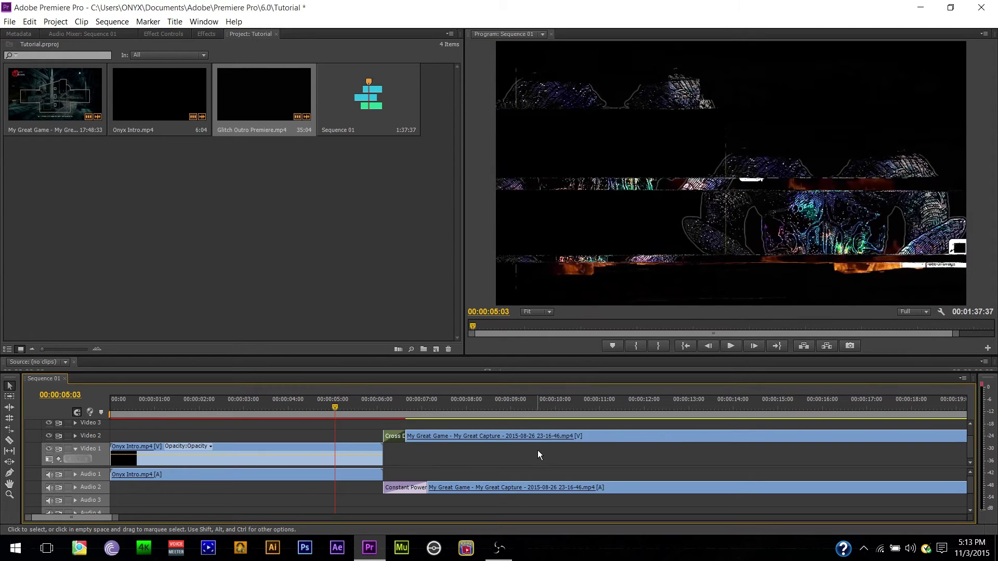
key("ctrl+z")
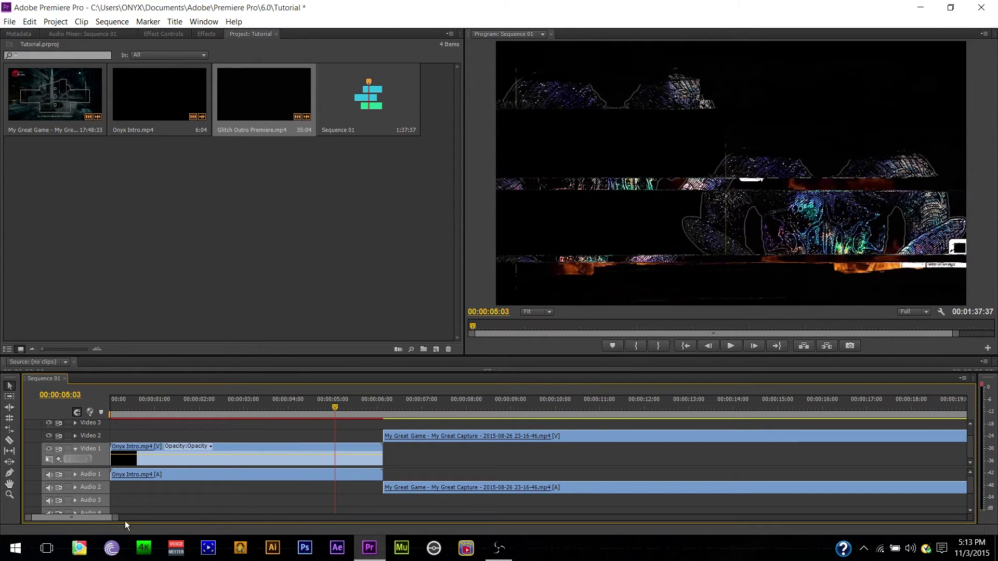
left_click_drag(118, 519, 383, 518)
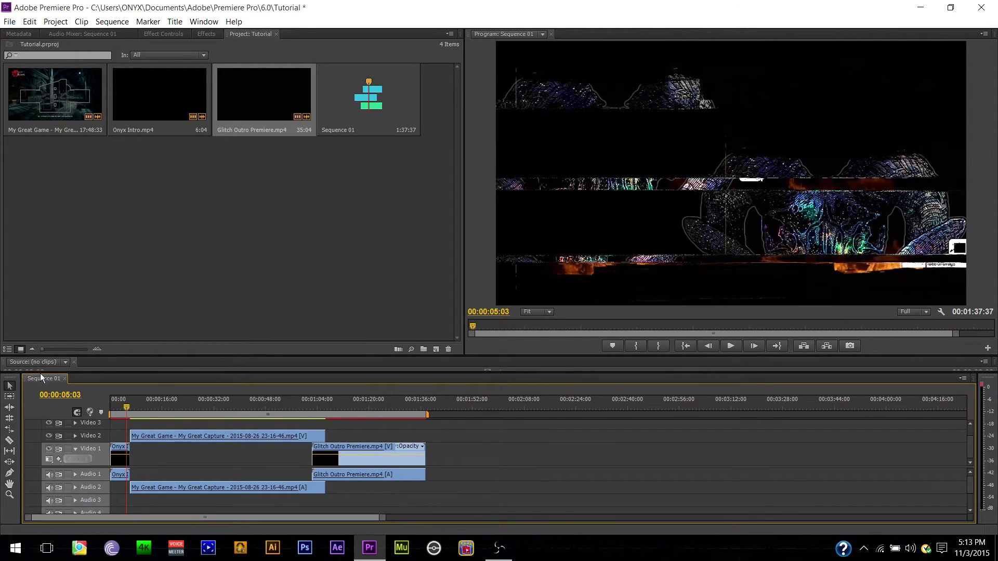
- Open the sequence's Export Settings via File > Export > Media and set Format to H.264
left_click(9, 21)
mouse_move(46, 280)
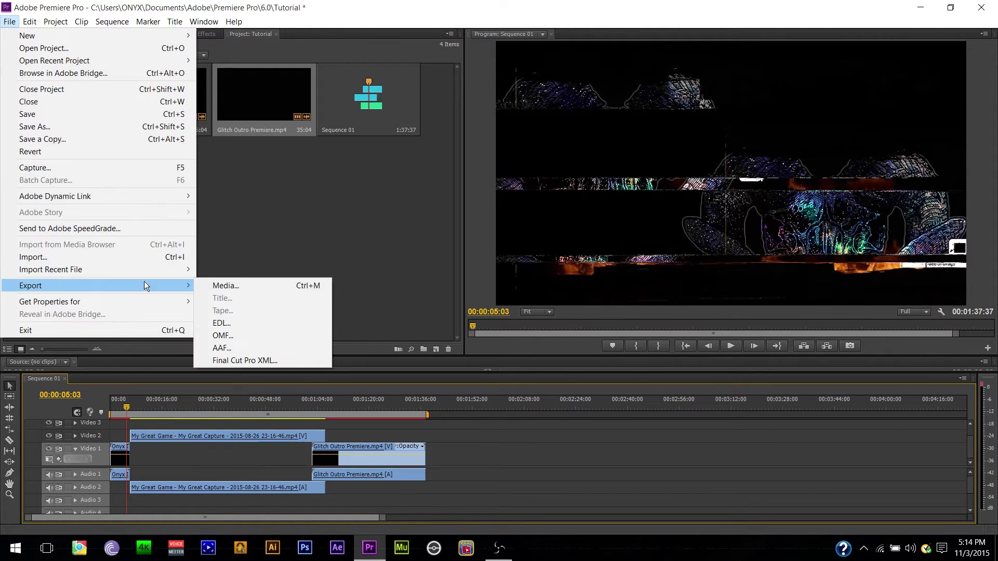
left_click(203, 287)
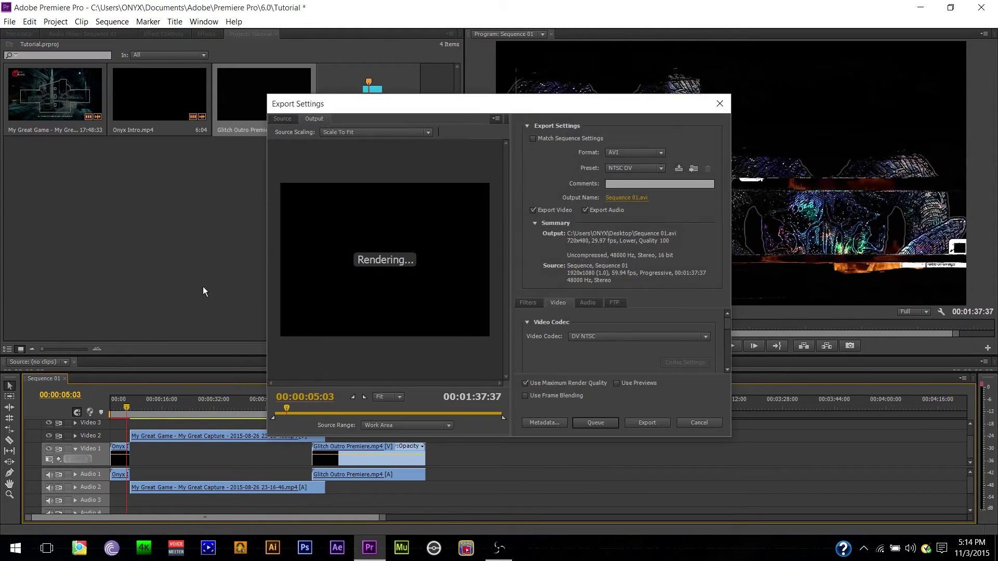
left_click(643, 152)
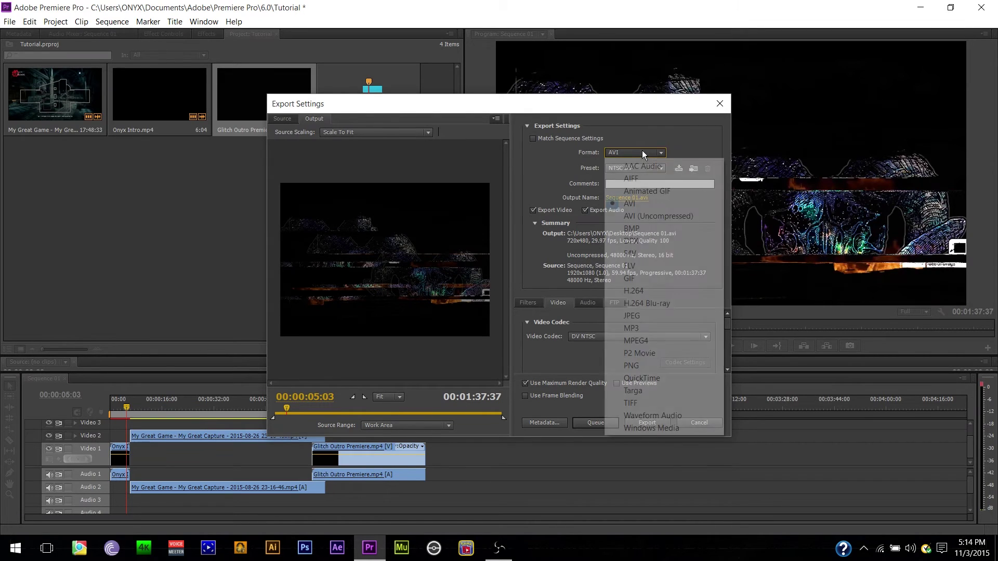
left_click(643, 291)
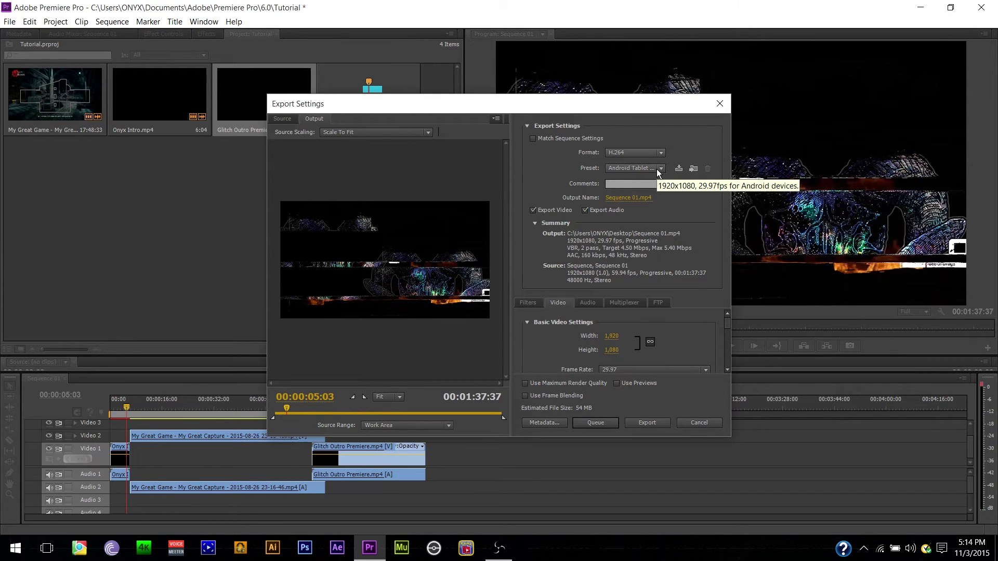
- Choose the HD 1080p 29.97 preset, outputting Sequence 01.mp4
left_click(657, 169)
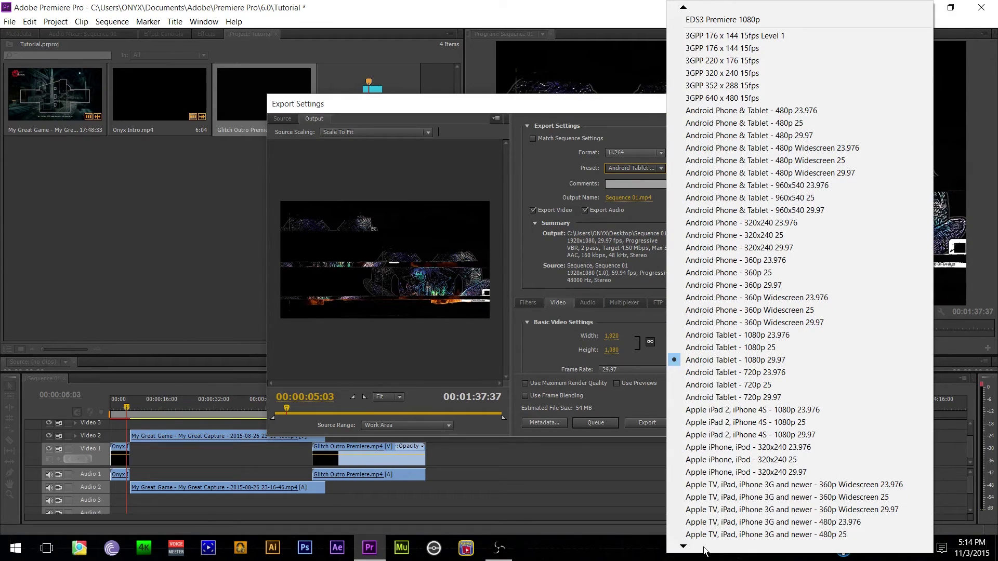
scroll(705, 551, "down", 5)
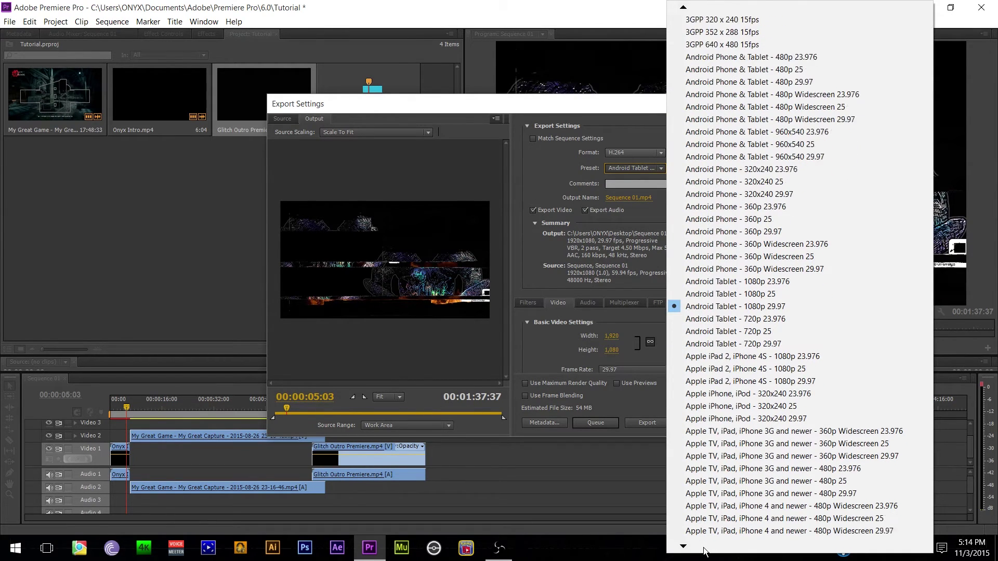
scroll(705, 552, "down", 4)
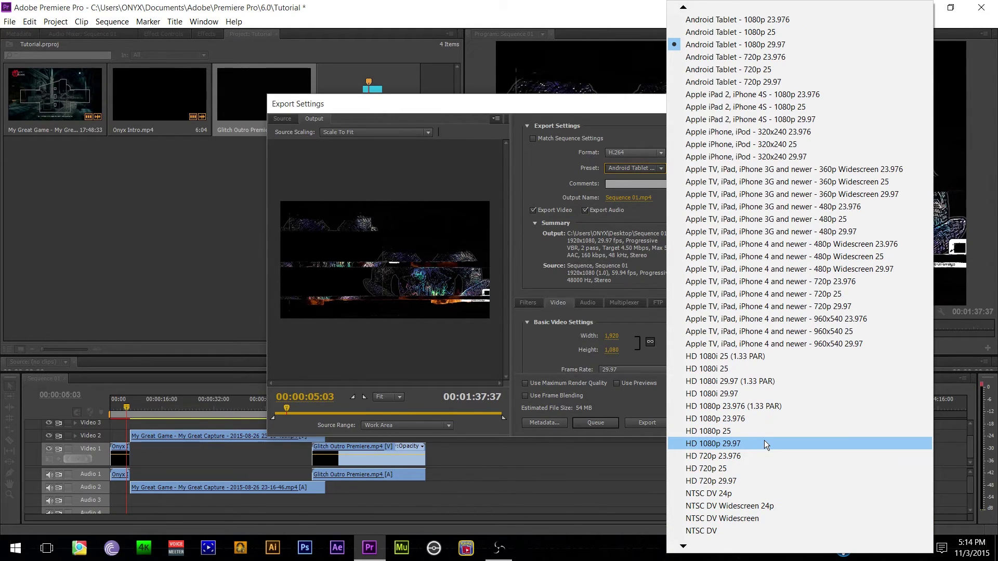
left_click(764, 444)
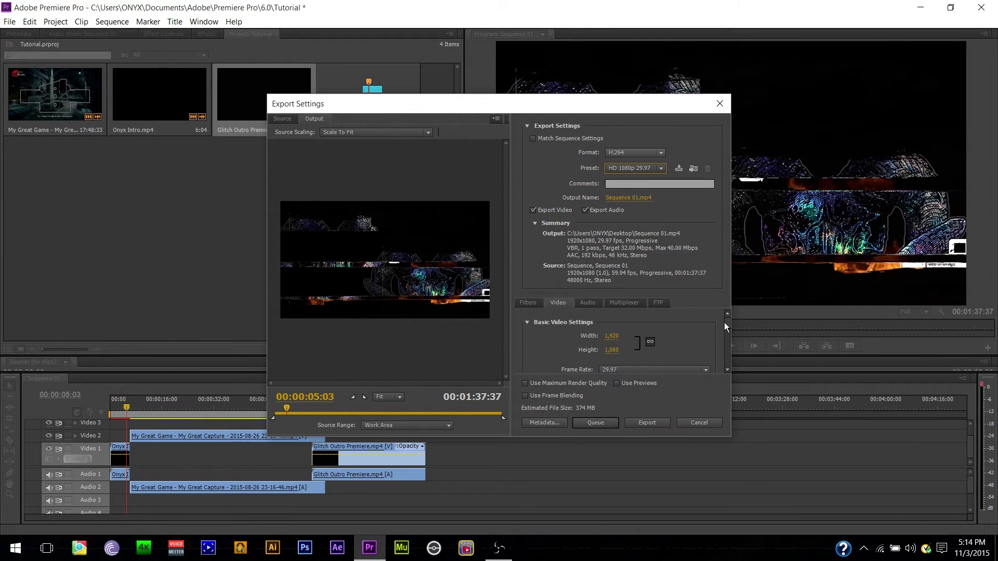
left_click_drag(724, 323, 727, 327)
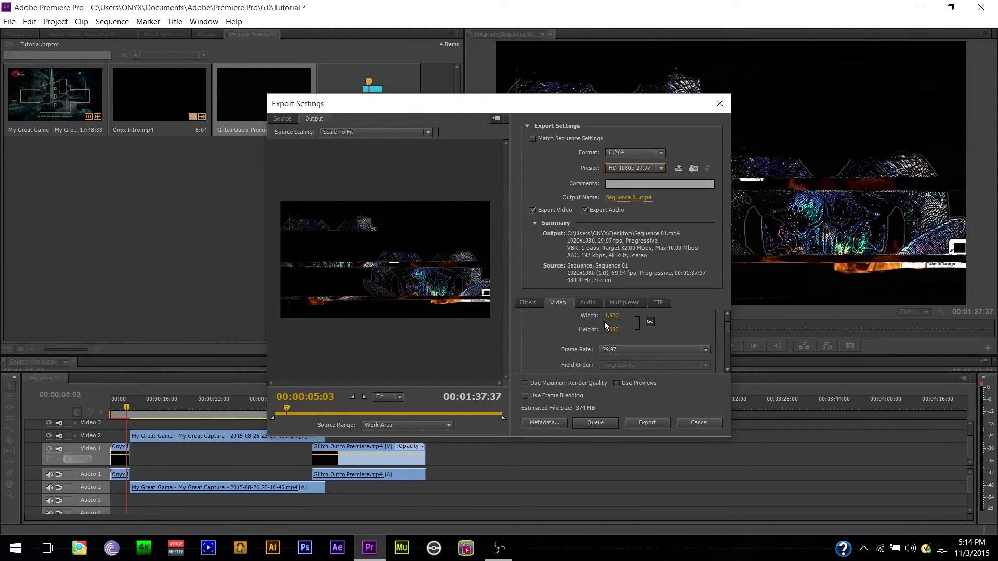
- Set frame rate to 30, enable Render at Maximum Depth, and use VBR, 2 pass bitrate encoding
left_click(617, 350)
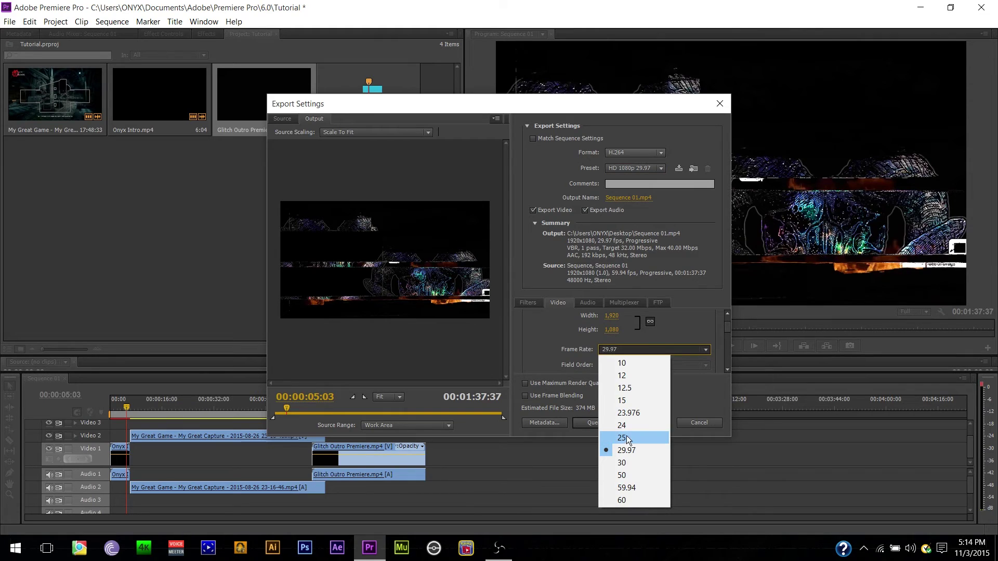
left_click(640, 462)
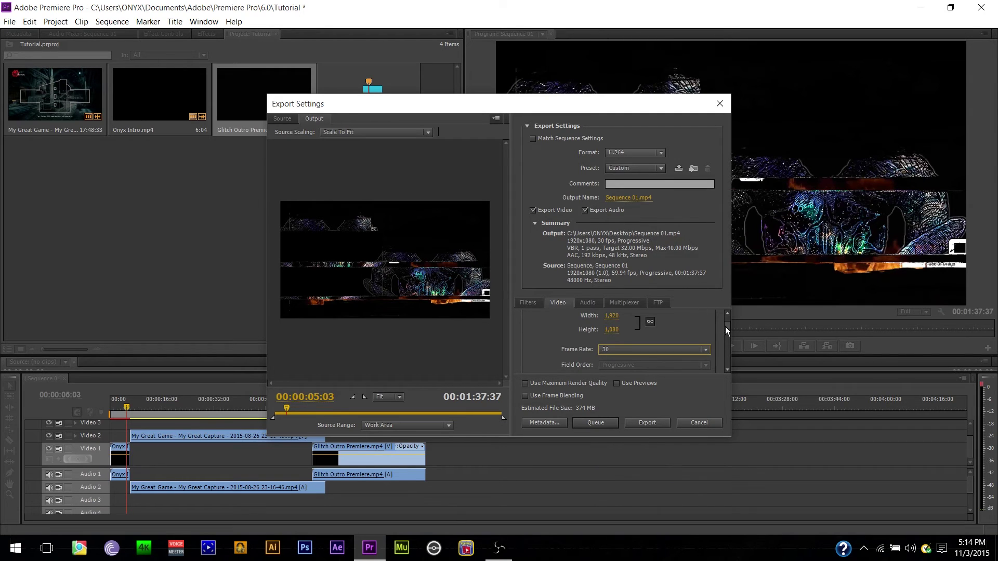
left_click_drag(726, 327, 724, 347)
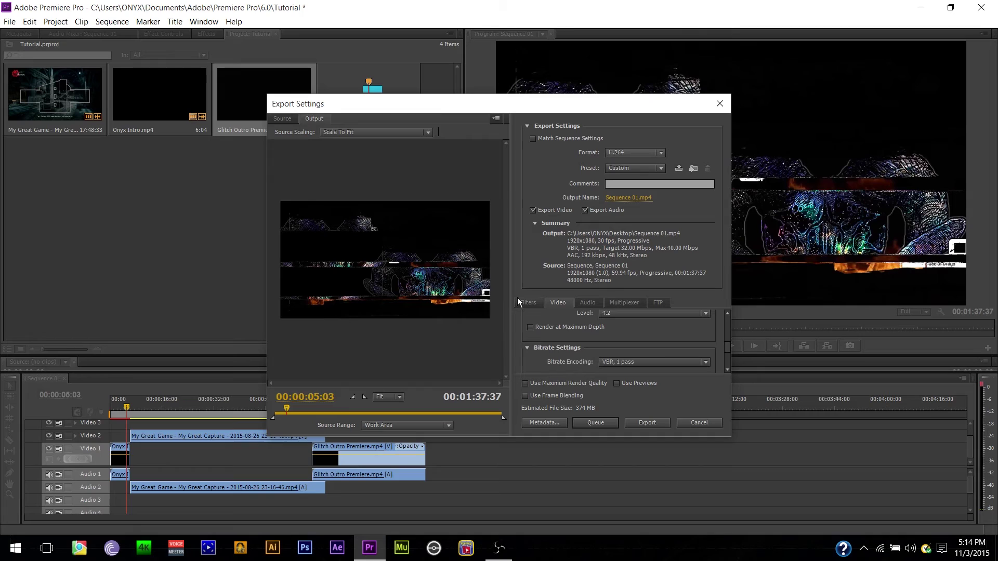
mouse_move(729, 346)
left_mouse_down()
mouse_move(732, 324)
mouse_move(732, 345)
left_mouse_up()
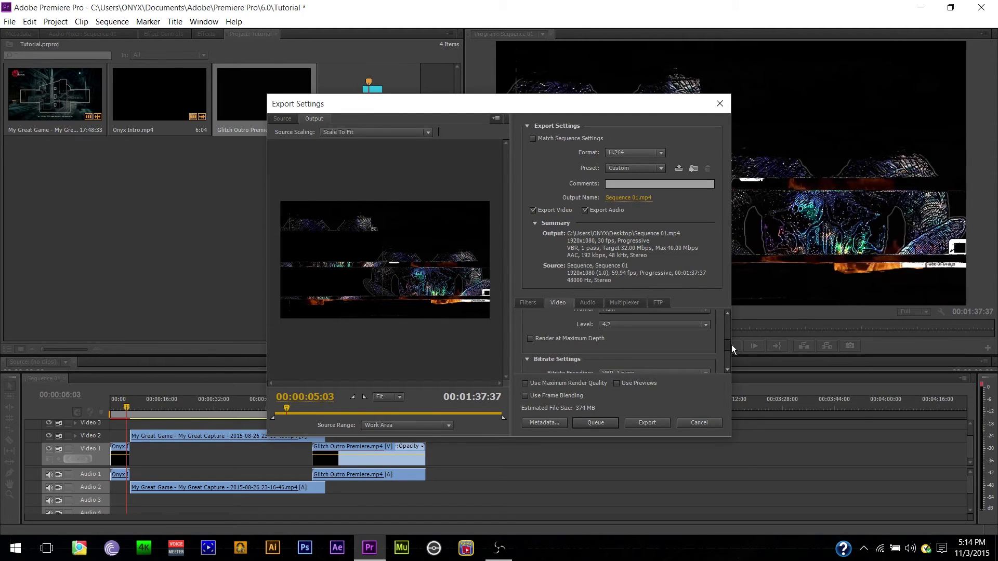
left_click(531, 341)
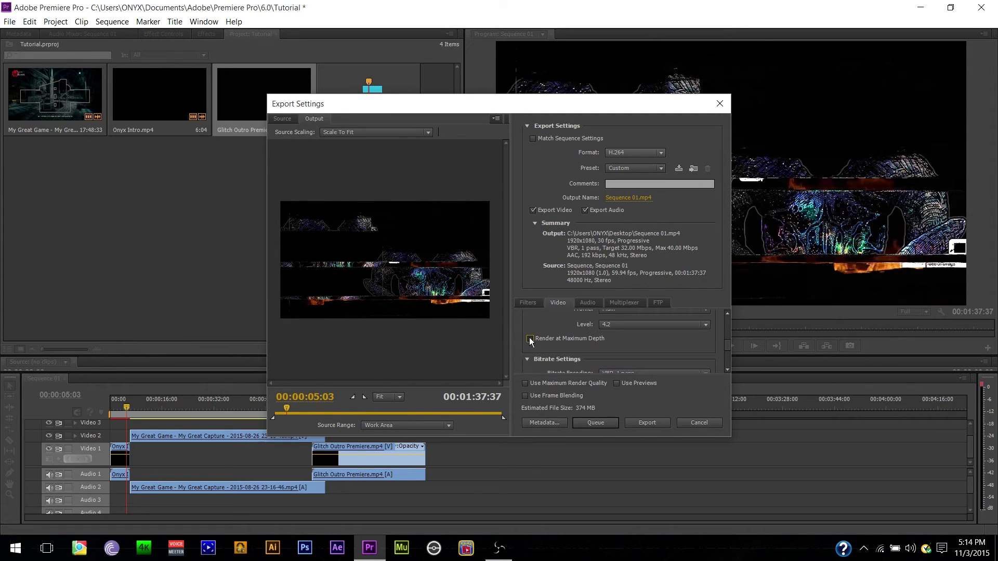
left_click_drag(730, 348, 729, 355)
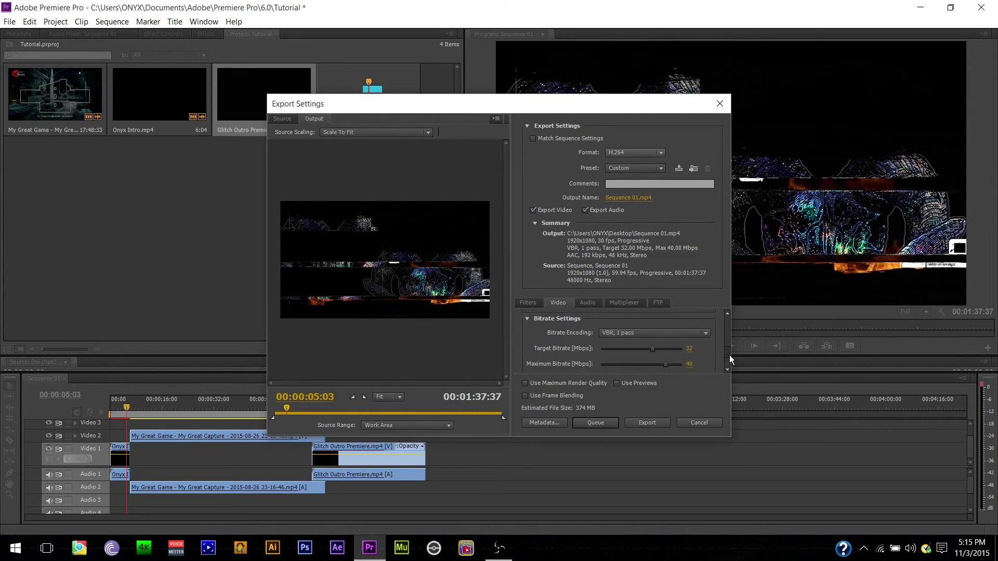
left_click(637, 330)
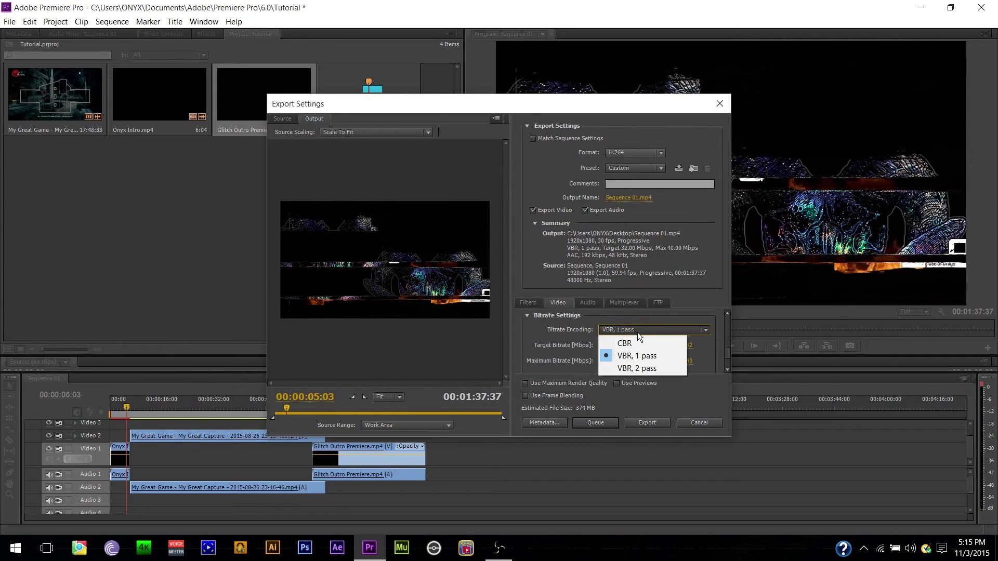
left_click(634, 371)
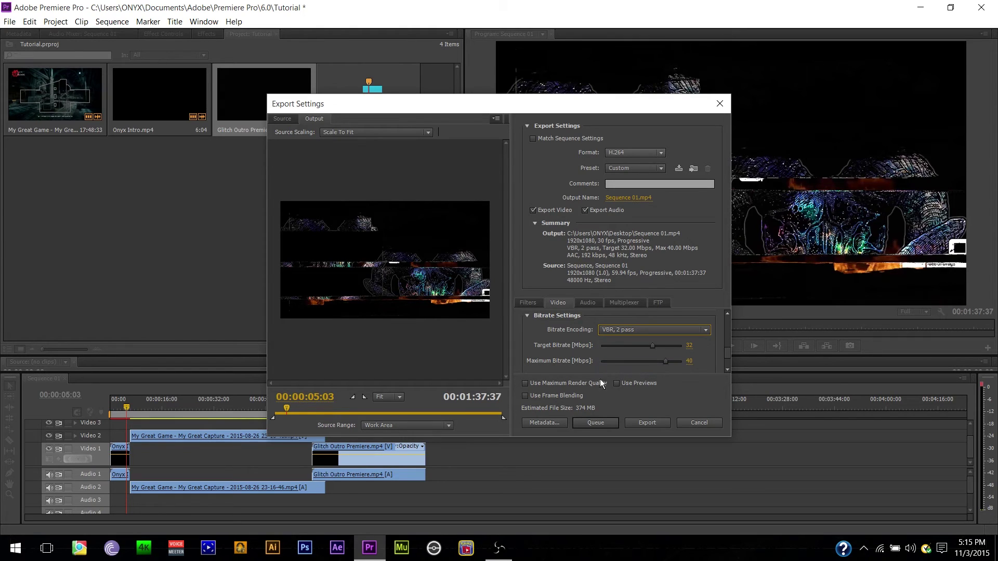
- Enable Use Maximum Render Quality and set the audio bitrate to 320 kbps
left_click(525, 383)
left_click(585, 305)
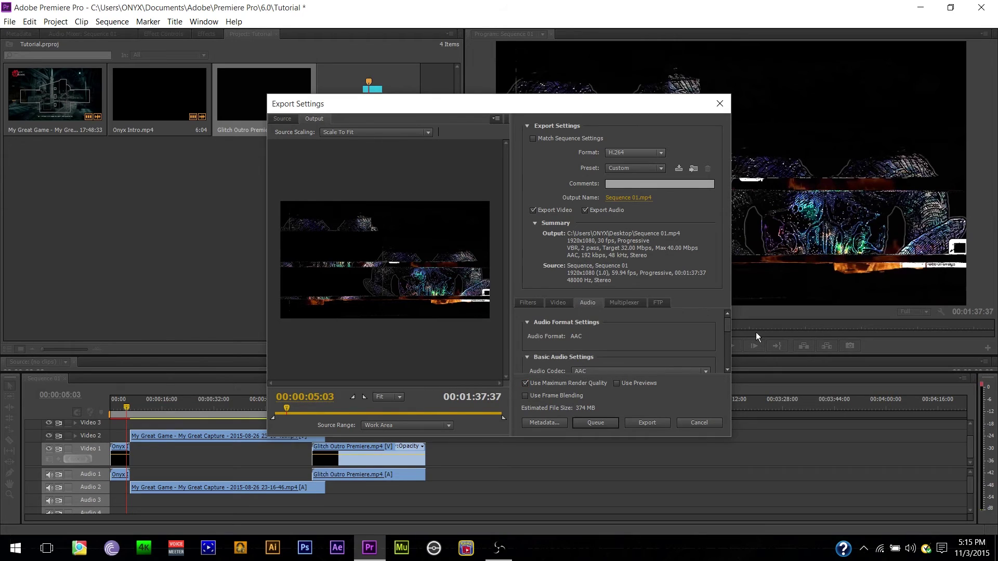
left_click_drag(730, 325, 730, 351)
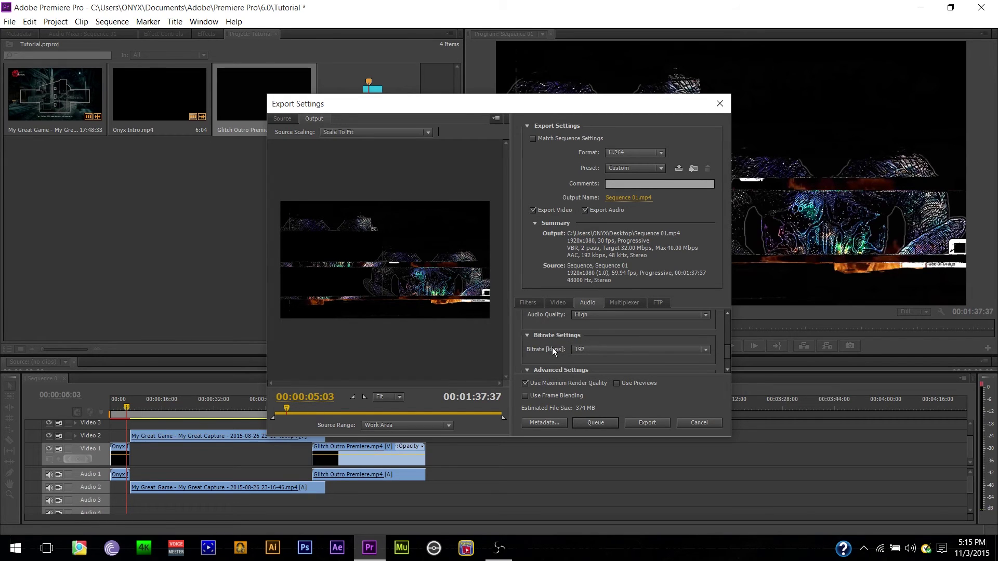
left_click(584, 351)
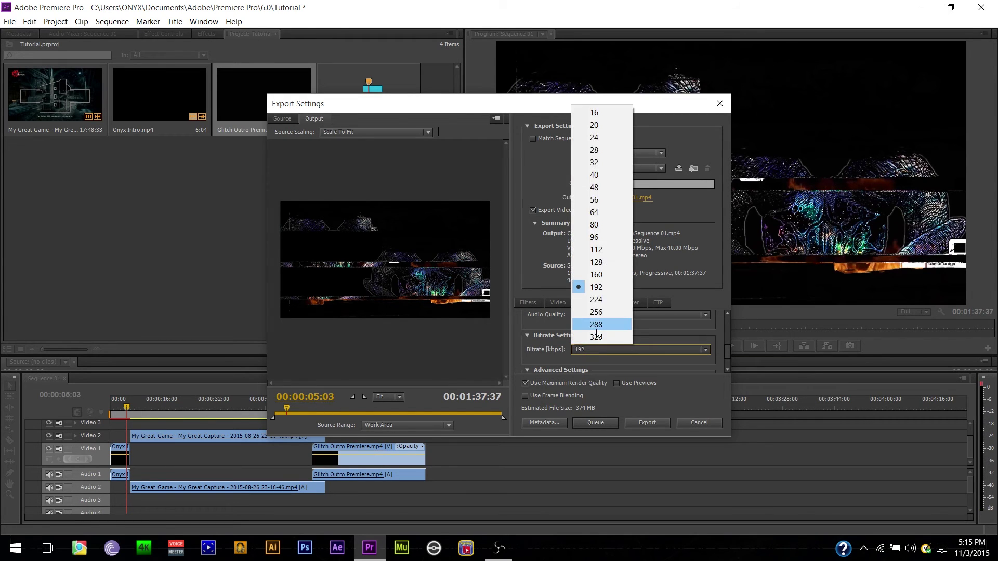
left_click(598, 338)
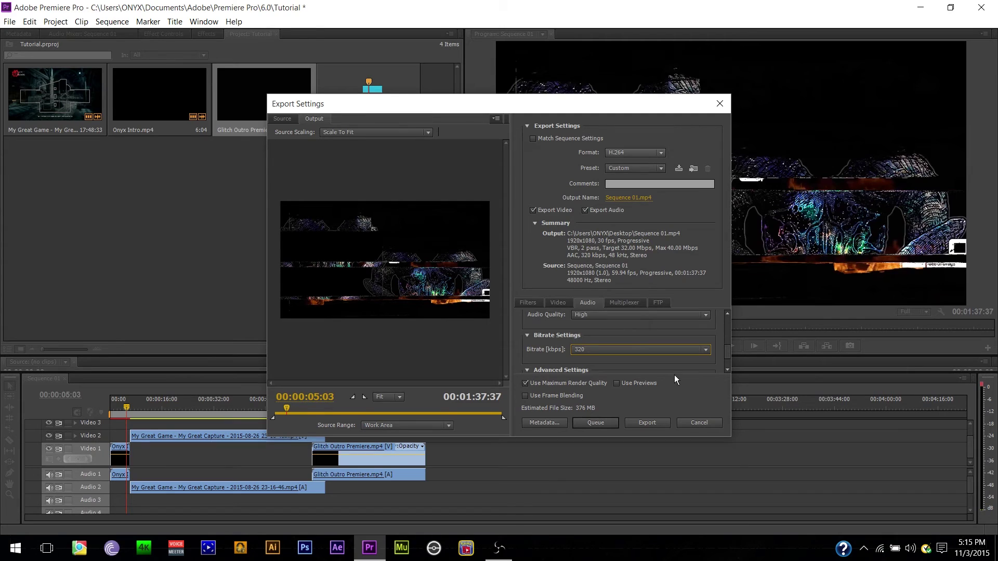
left_click_drag(726, 352, 726, 327)
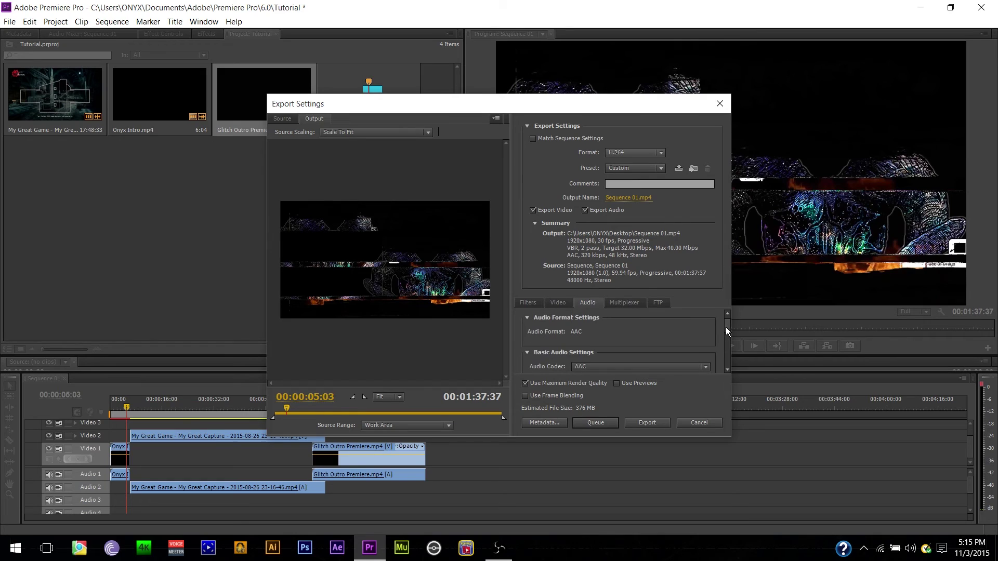
- Review the Multiplexer and FTP settings, then return to the Video settings
left_click(618, 306)
left_click(656, 304)
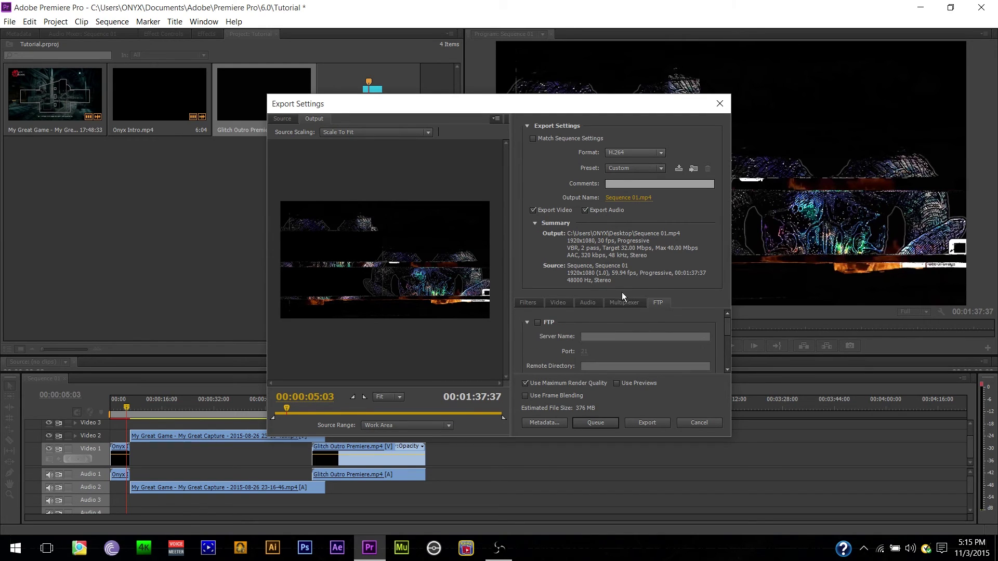
left_click(558, 303)
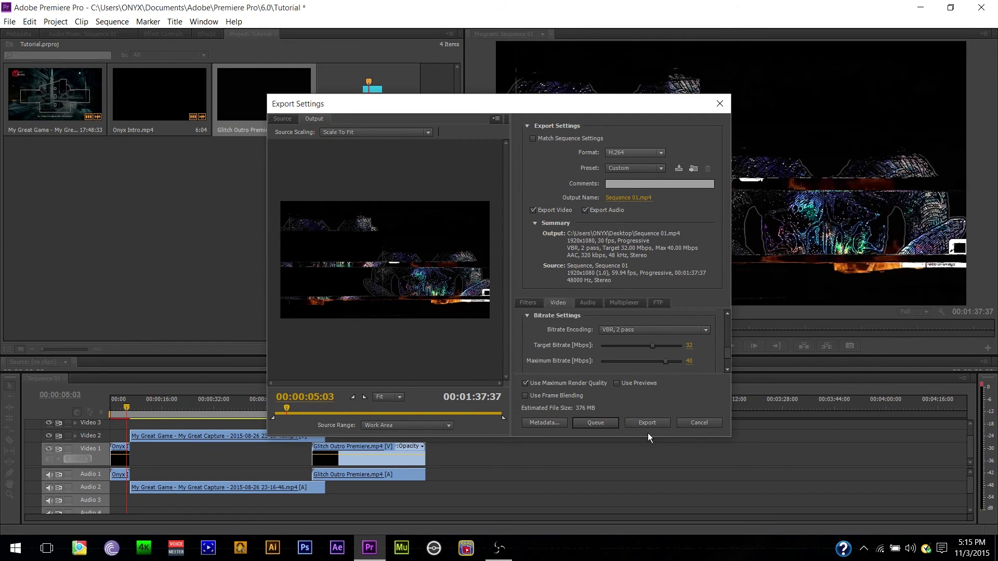